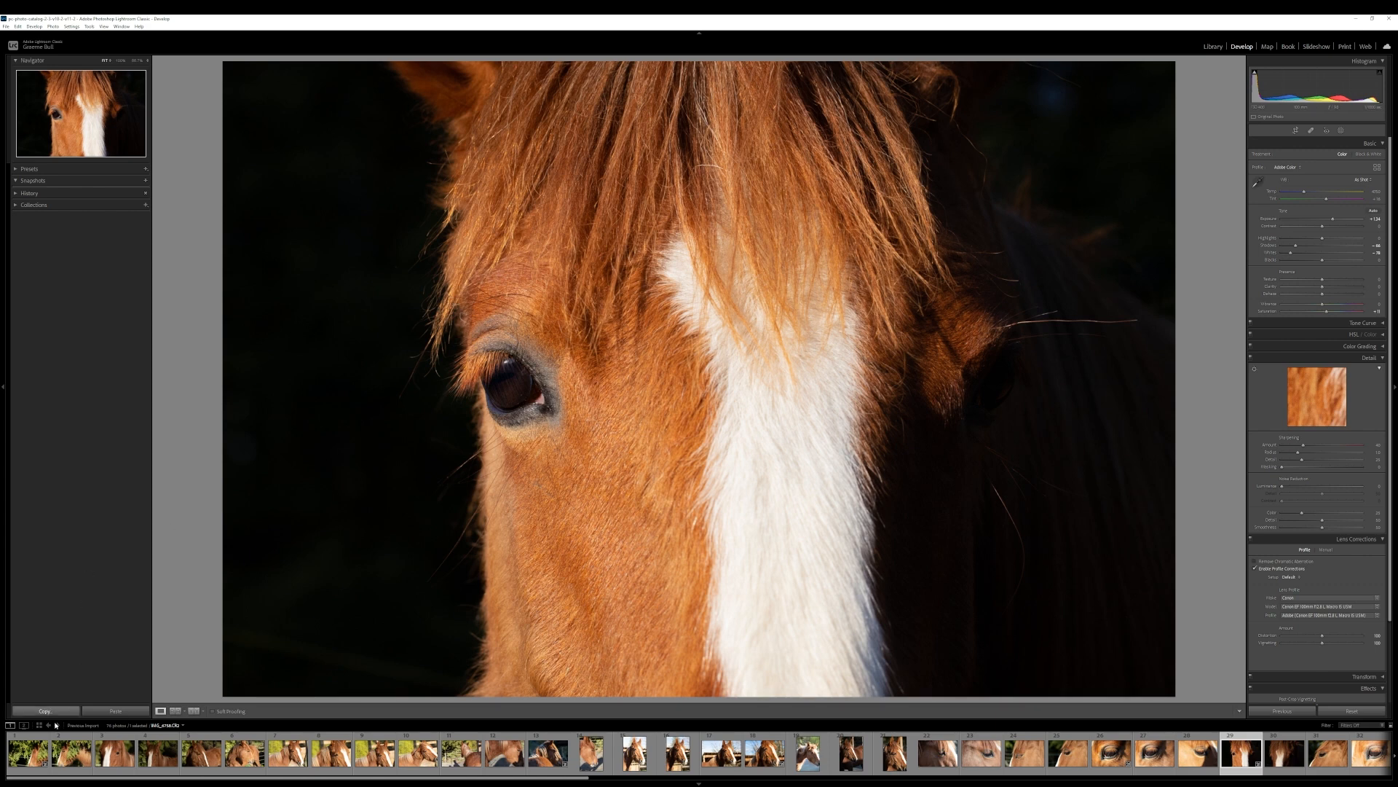
Step: Look through several horse photos, return to the frontal face close-up and compare its edit with the original
{"action": "left_click", "coordinate": [30, 752]}
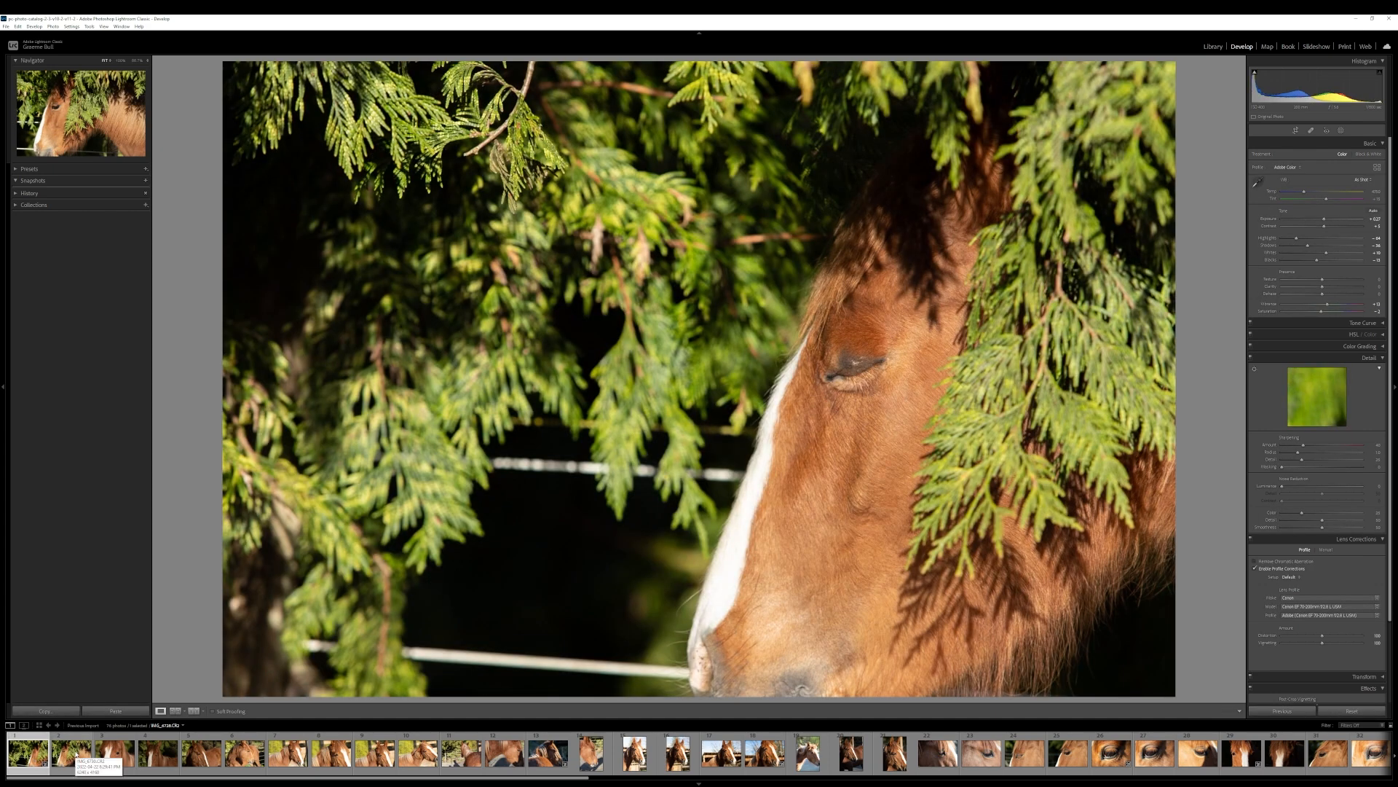
{"action": "left_click", "coordinate": [287, 753]}
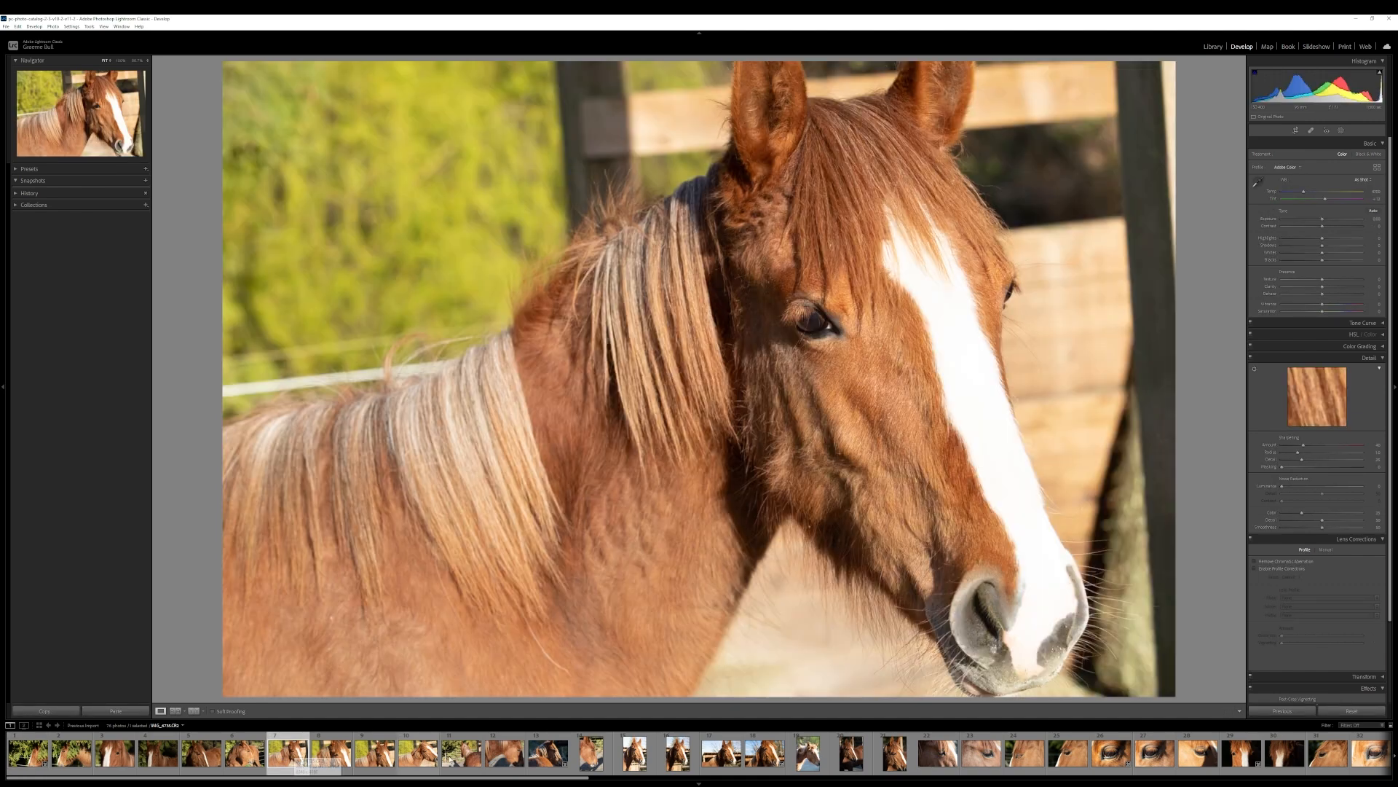
{"action": "left_click", "coordinate": [449, 761]}
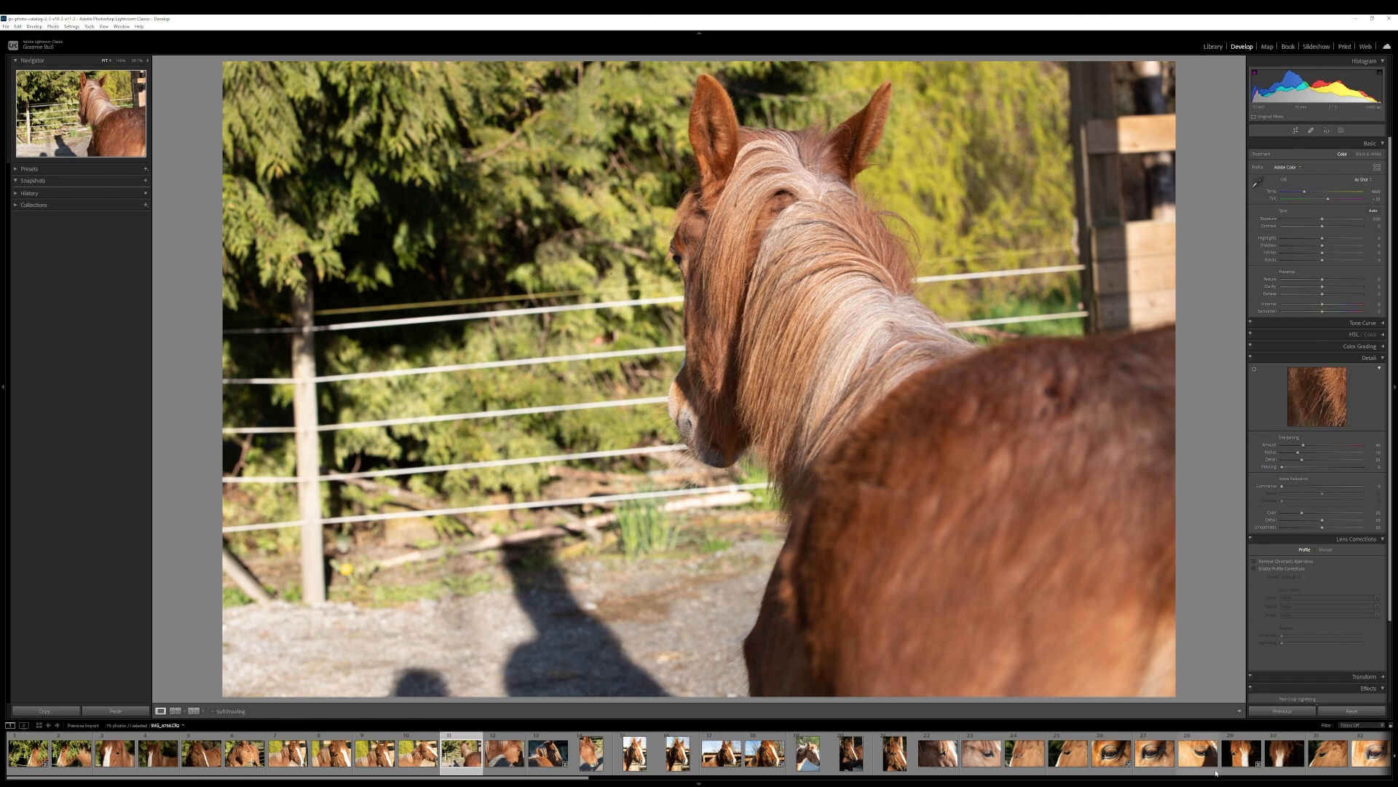
{"action": "left_click", "coordinate": [1241, 758]}
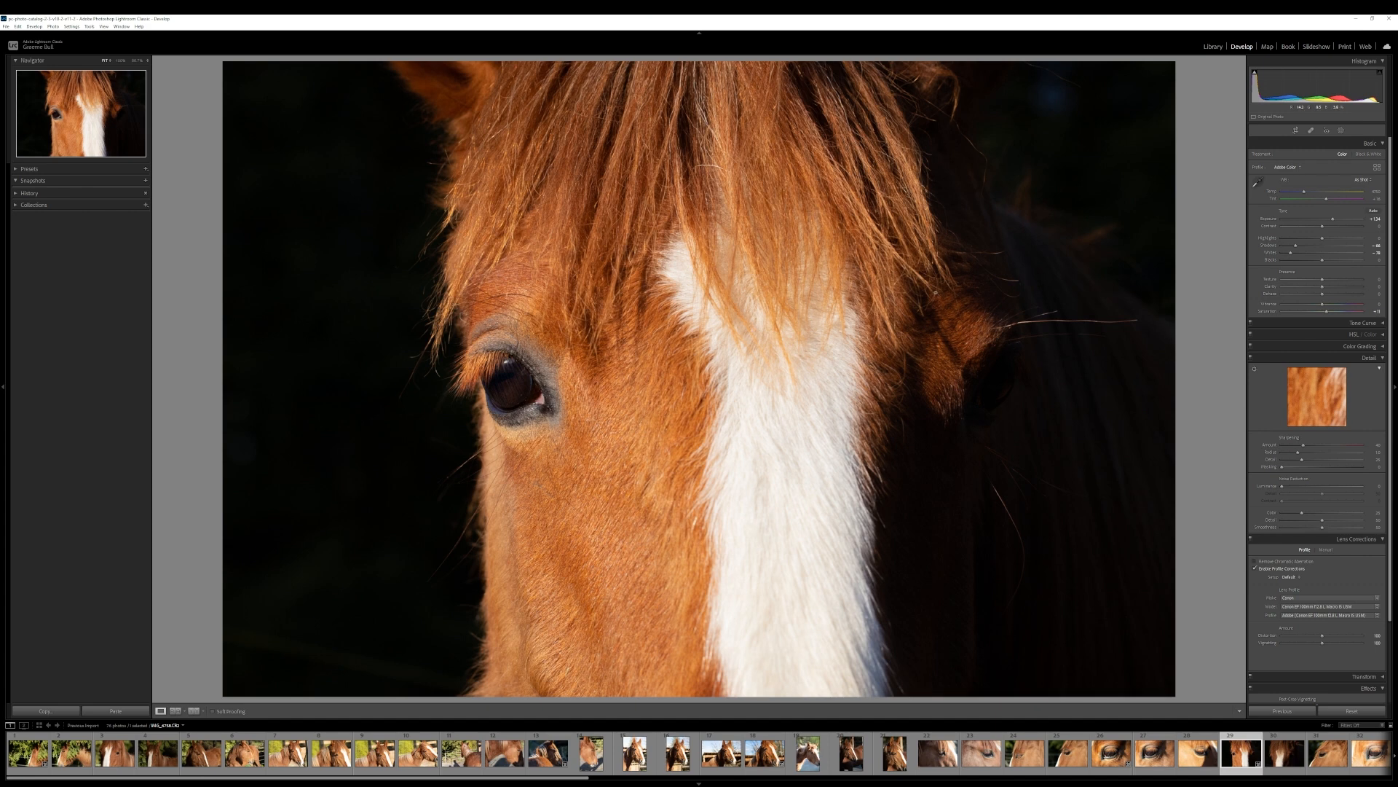
{"action": "key", "text": "backslash"}
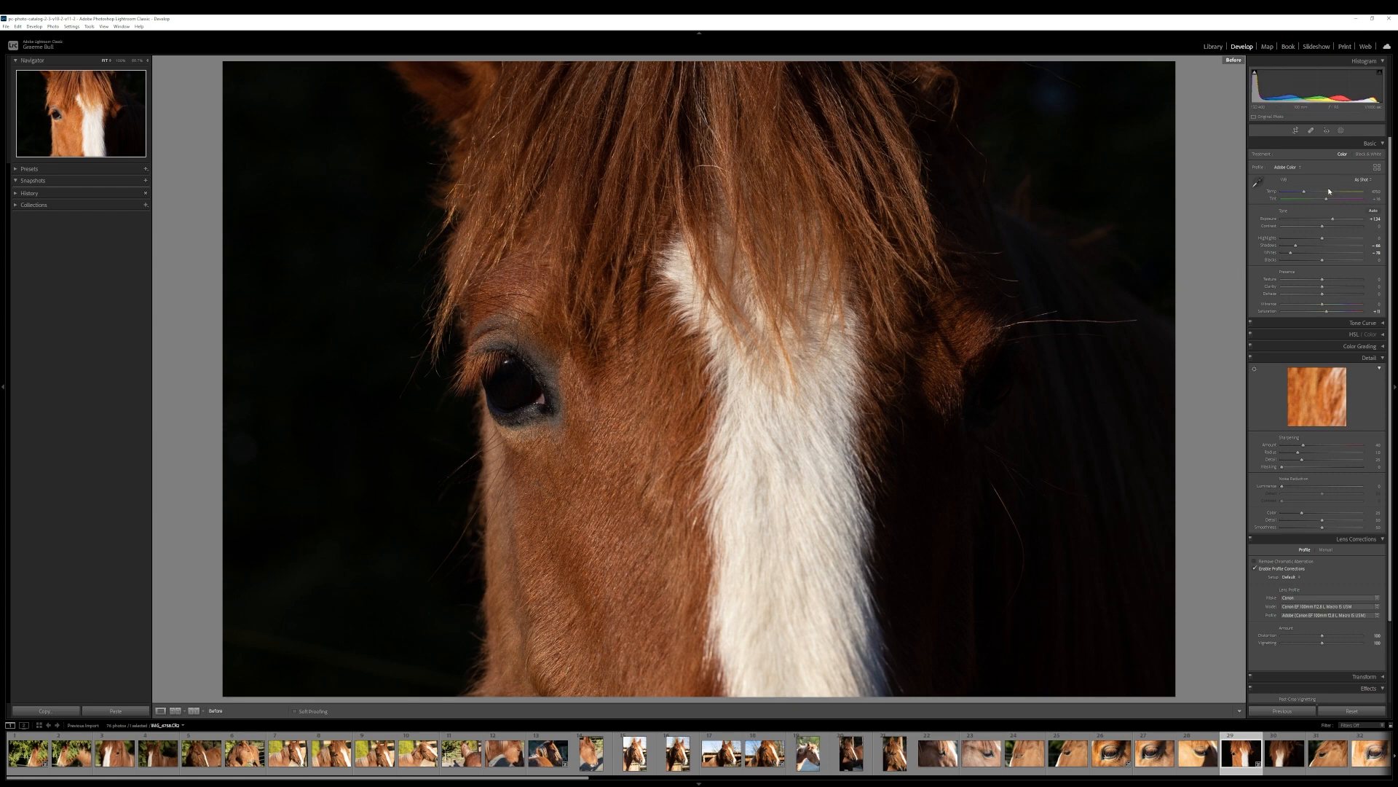
{"action": "key", "text": "backslash"}
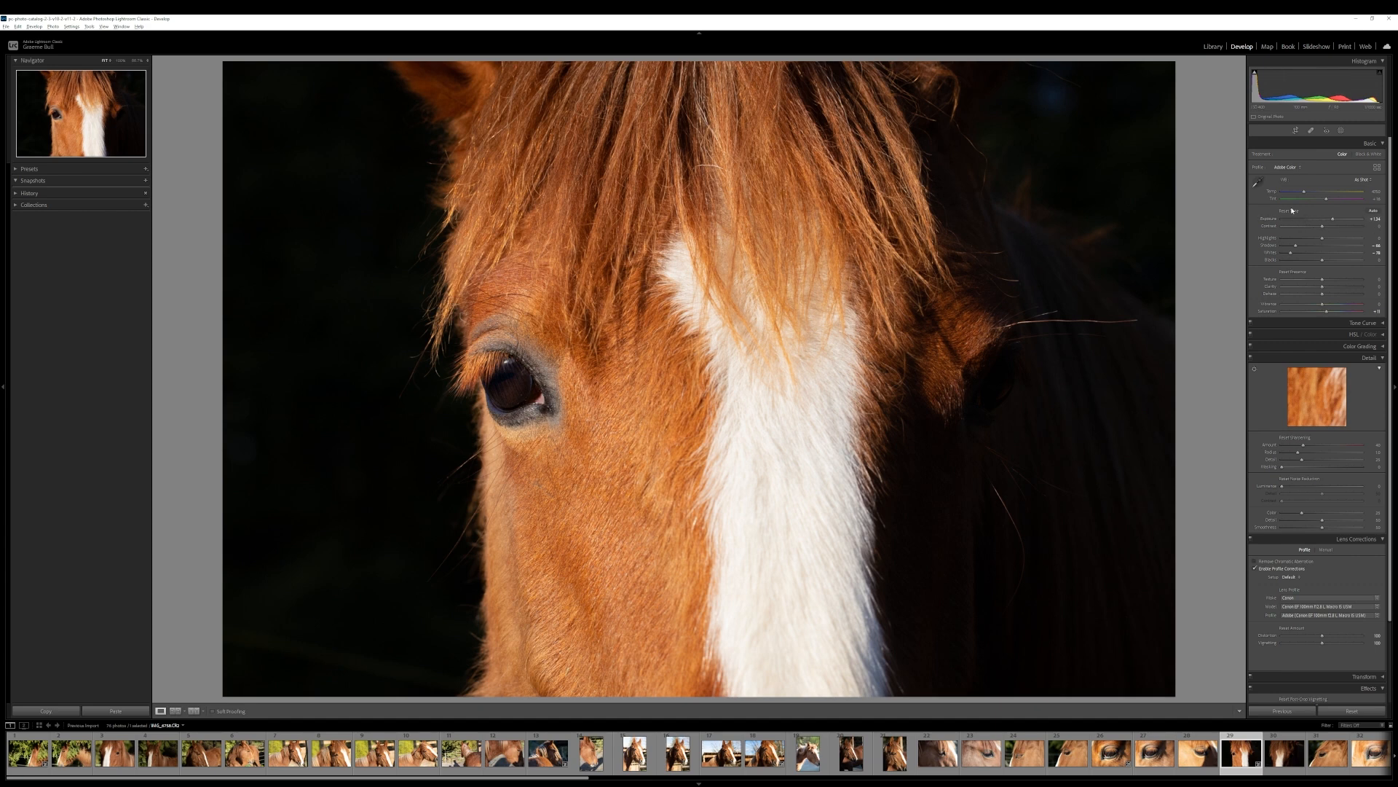
Step: Reset all Tone adjustments on the frontal horse close-up
{"action": "key", "text": "alt"}
{"action": "left_click", "coordinate": [1290, 211], "text": "alt"}
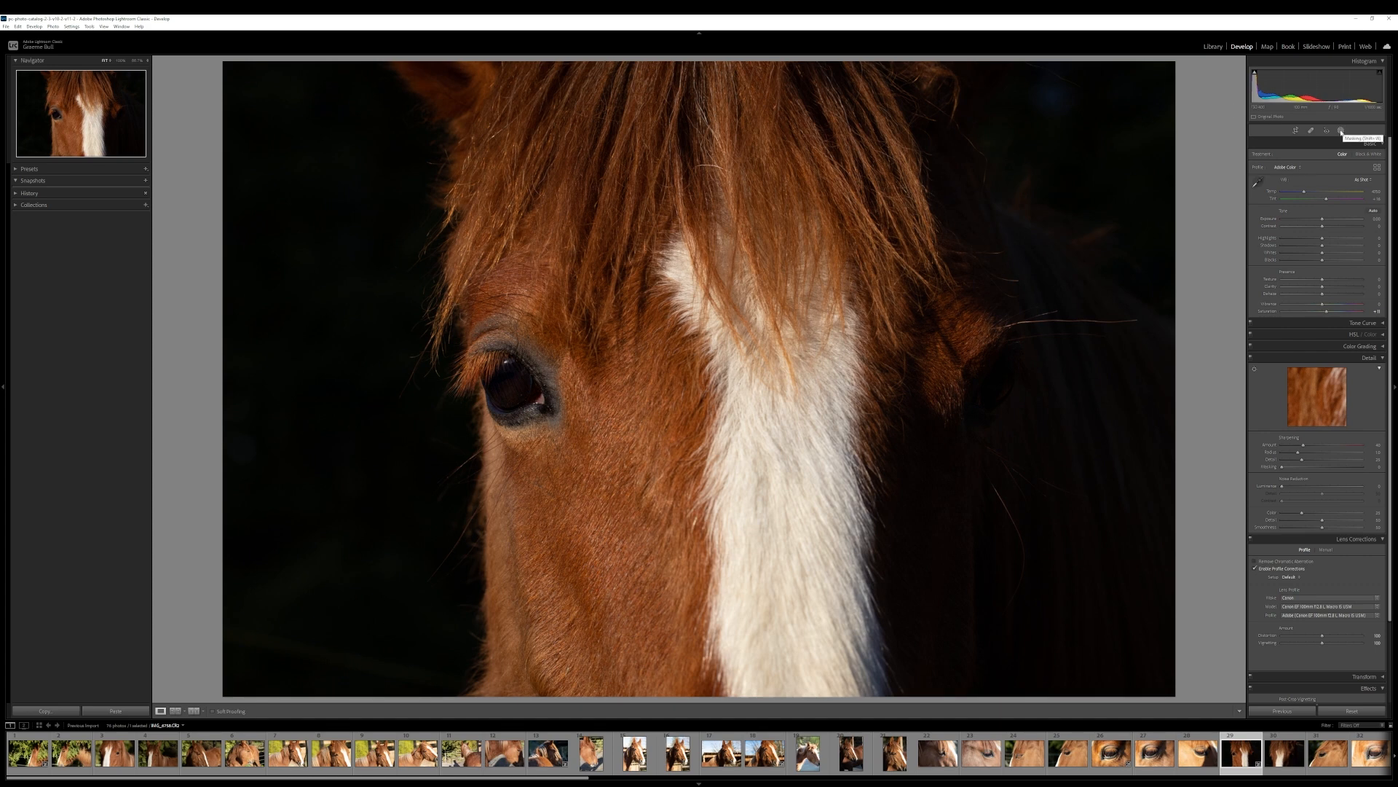
{"action": "left_click", "coordinate": [1344, 131]}
{"action": "left_click", "coordinate": [1187, 91]}
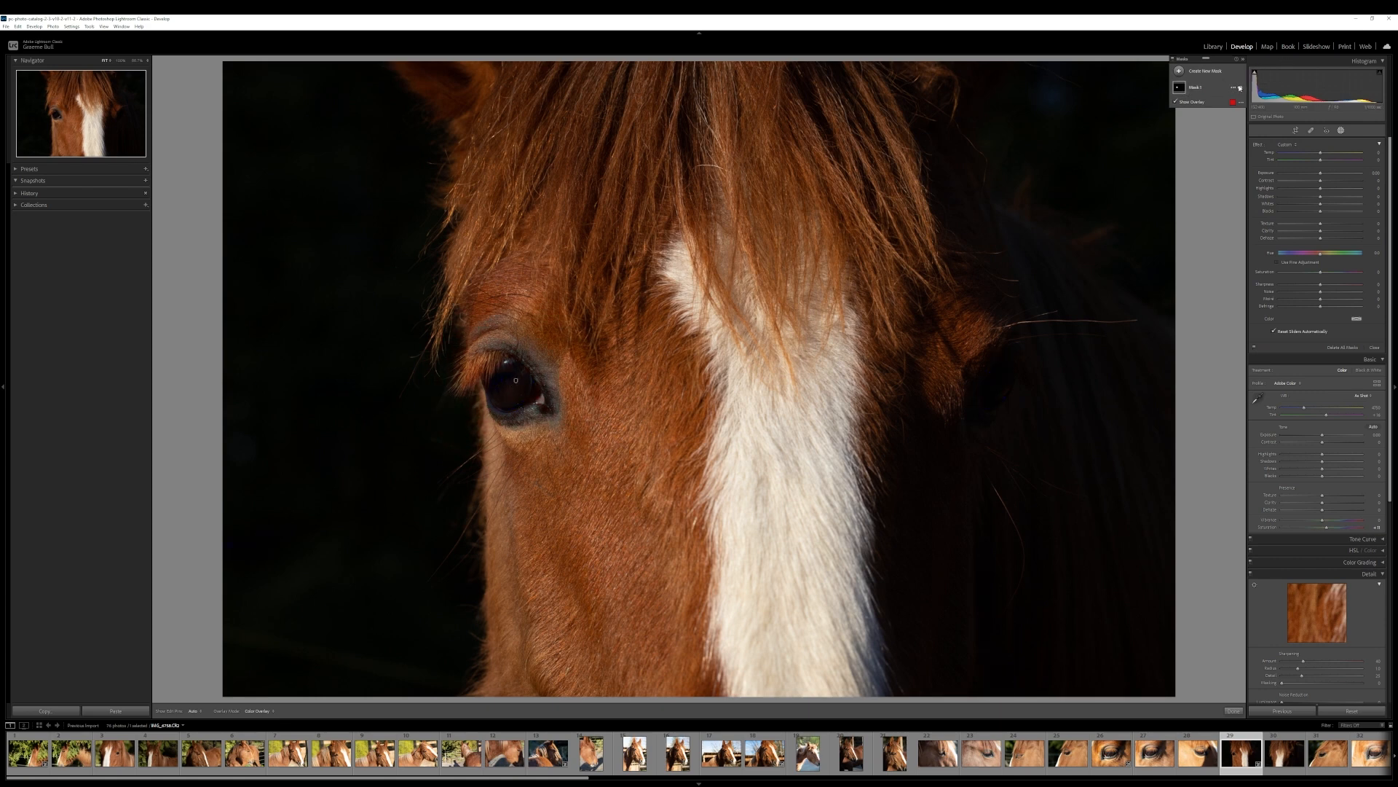
{"action": "left_click", "coordinate": [1241, 89]}
{"action": "left_click", "coordinate": [1374, 348]}
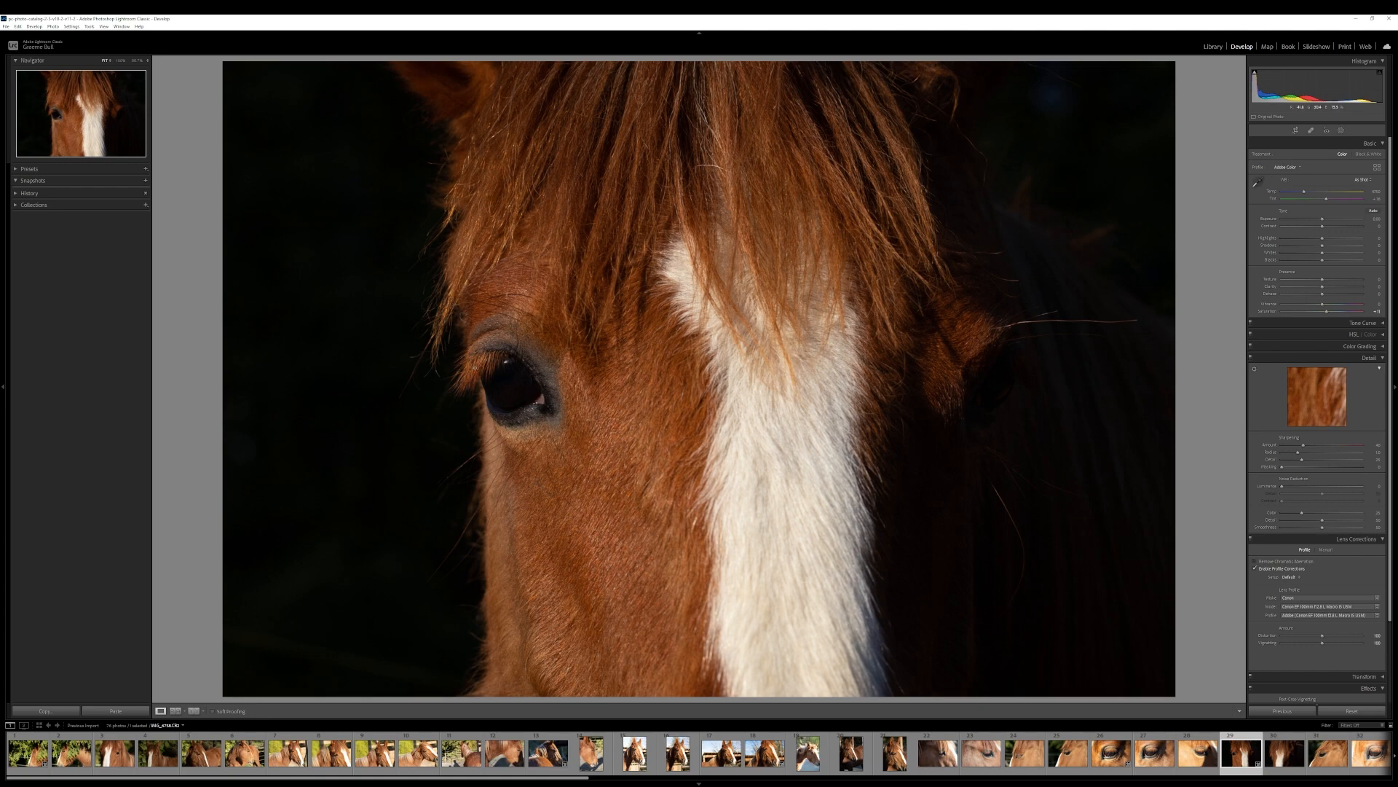
Step: Examine the lit eye and the shaded eye of the horse at close zoom
{"action": "left_click", "coordinate": [488, 368]}
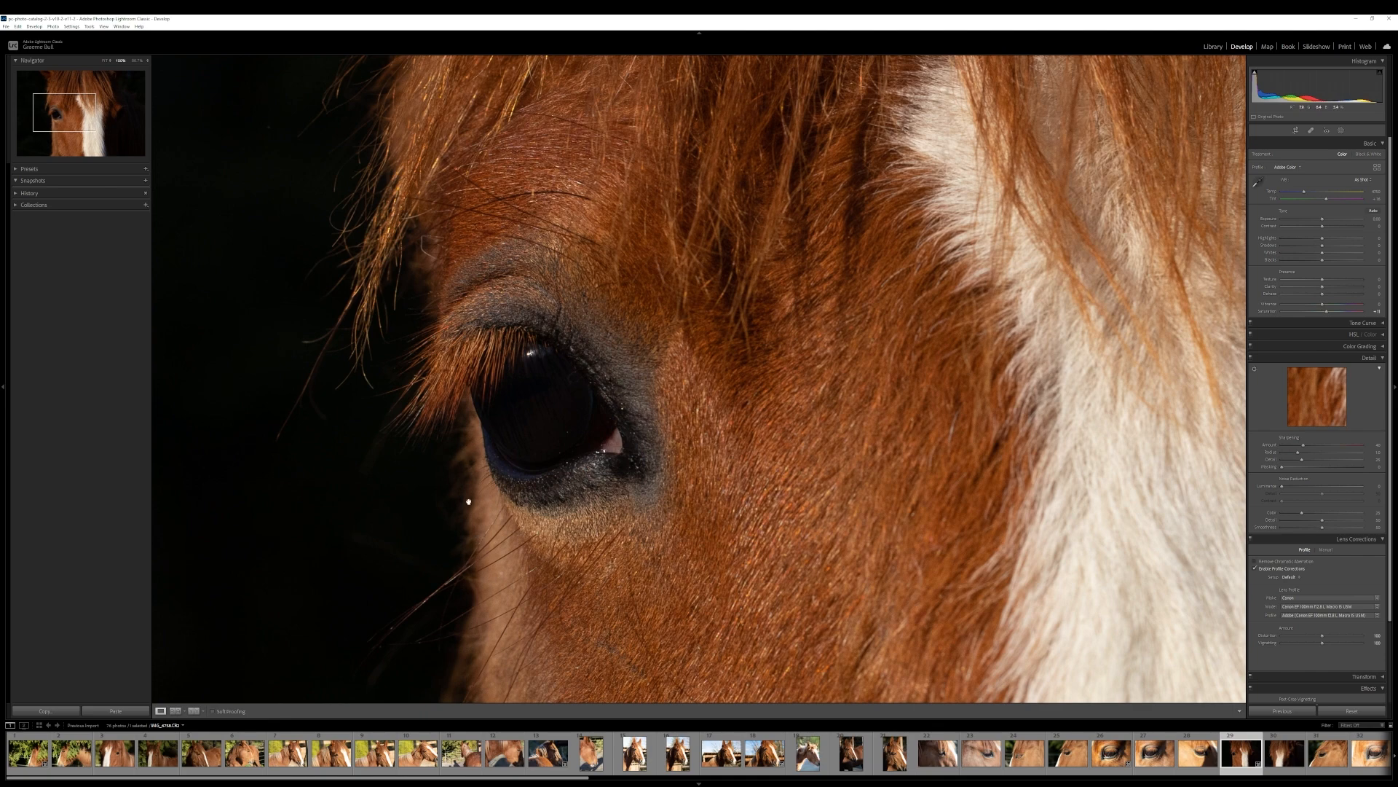
{"action": "left_click", "coordinate": [515, 406]}
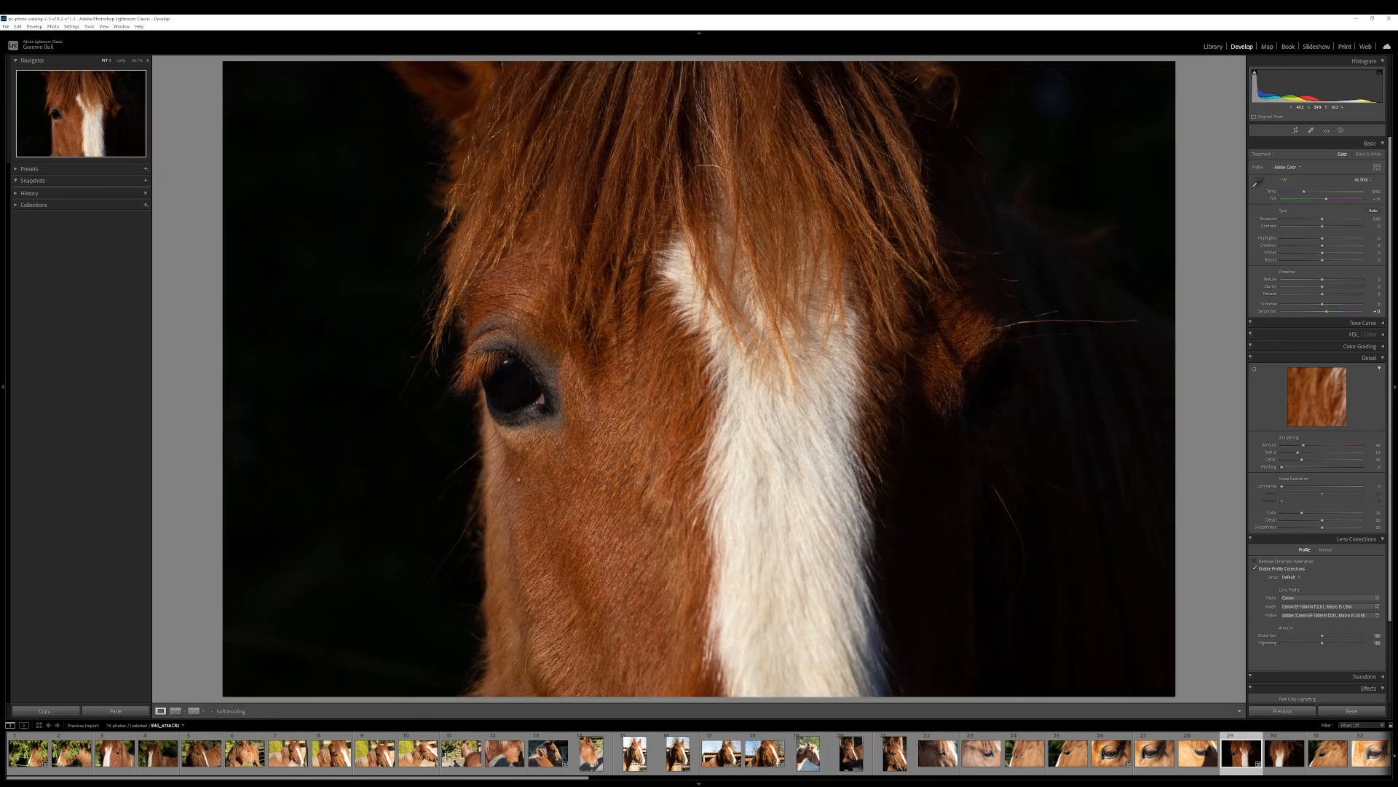
{"action": "left_click", "coordinate": [491, 430]}
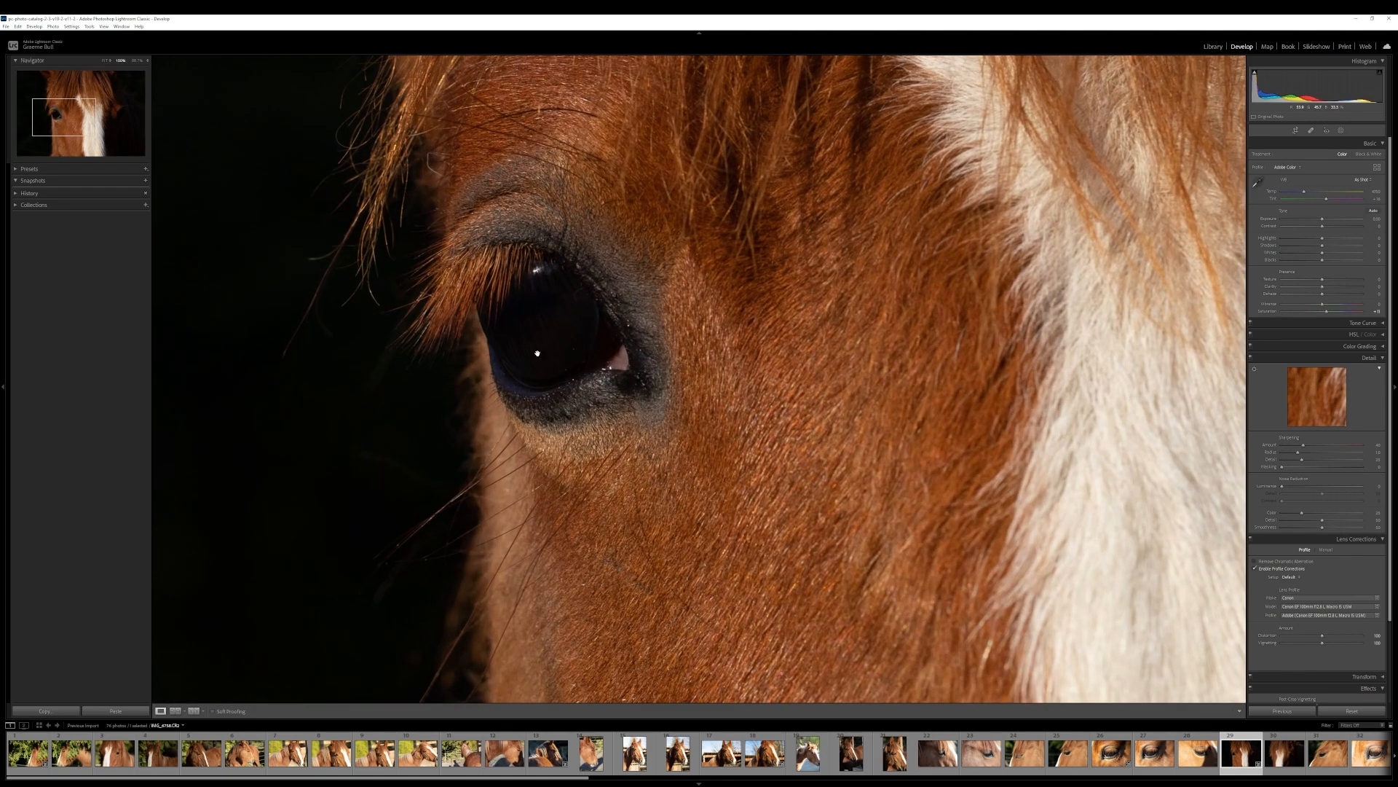
{"action": "left_click", "coordinate": [482, 543]}
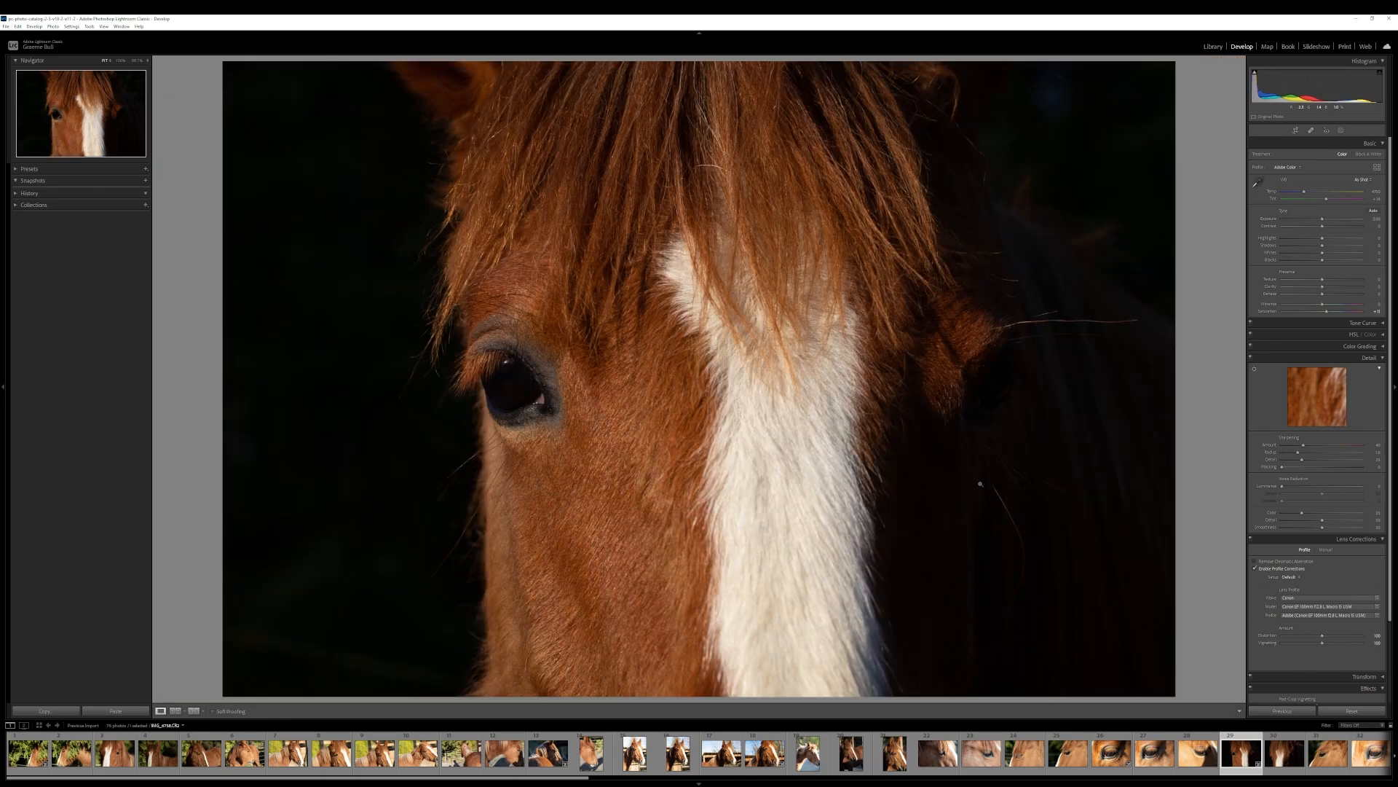
{"action": "left_click", "coordinate": [1117, 391]}
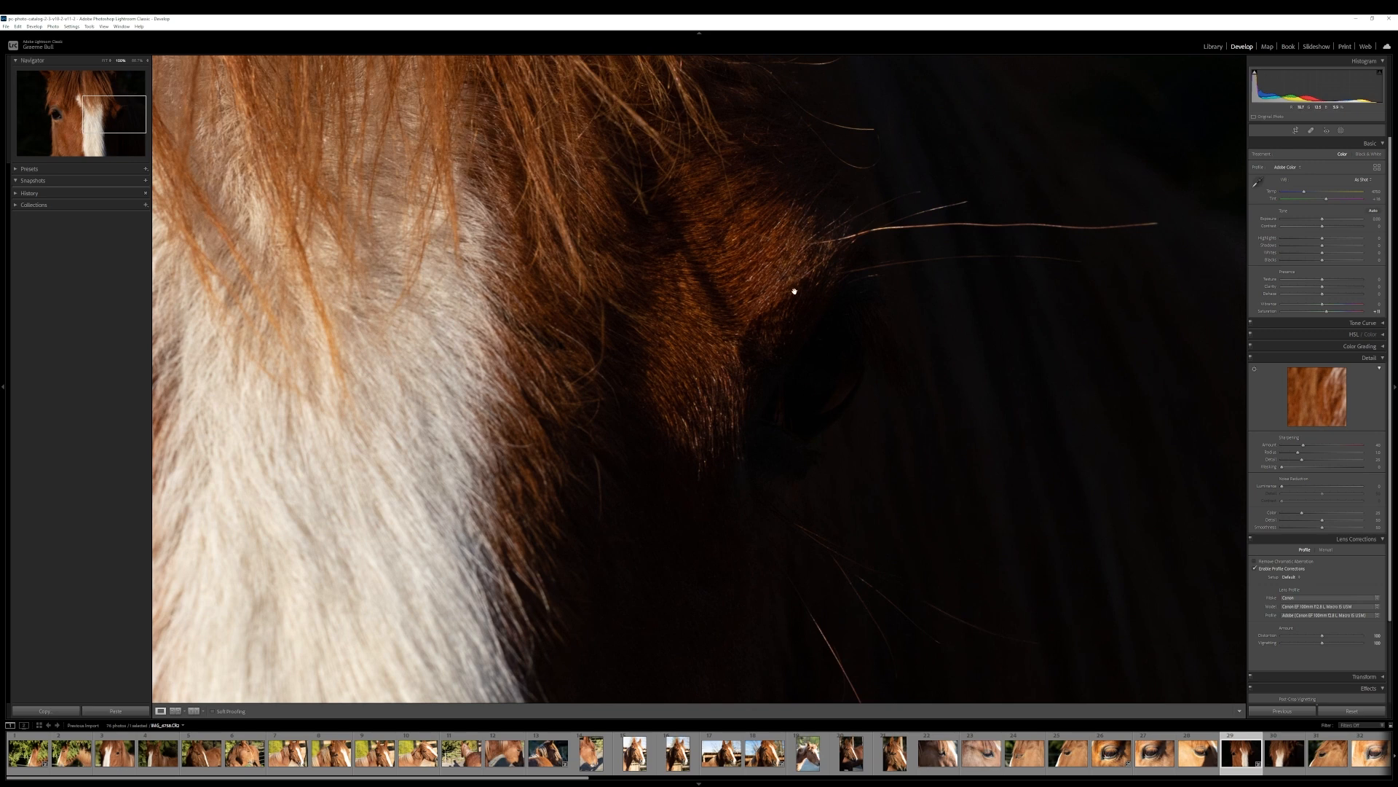
{"action": "left_click", "coordinate": [904, 393]}
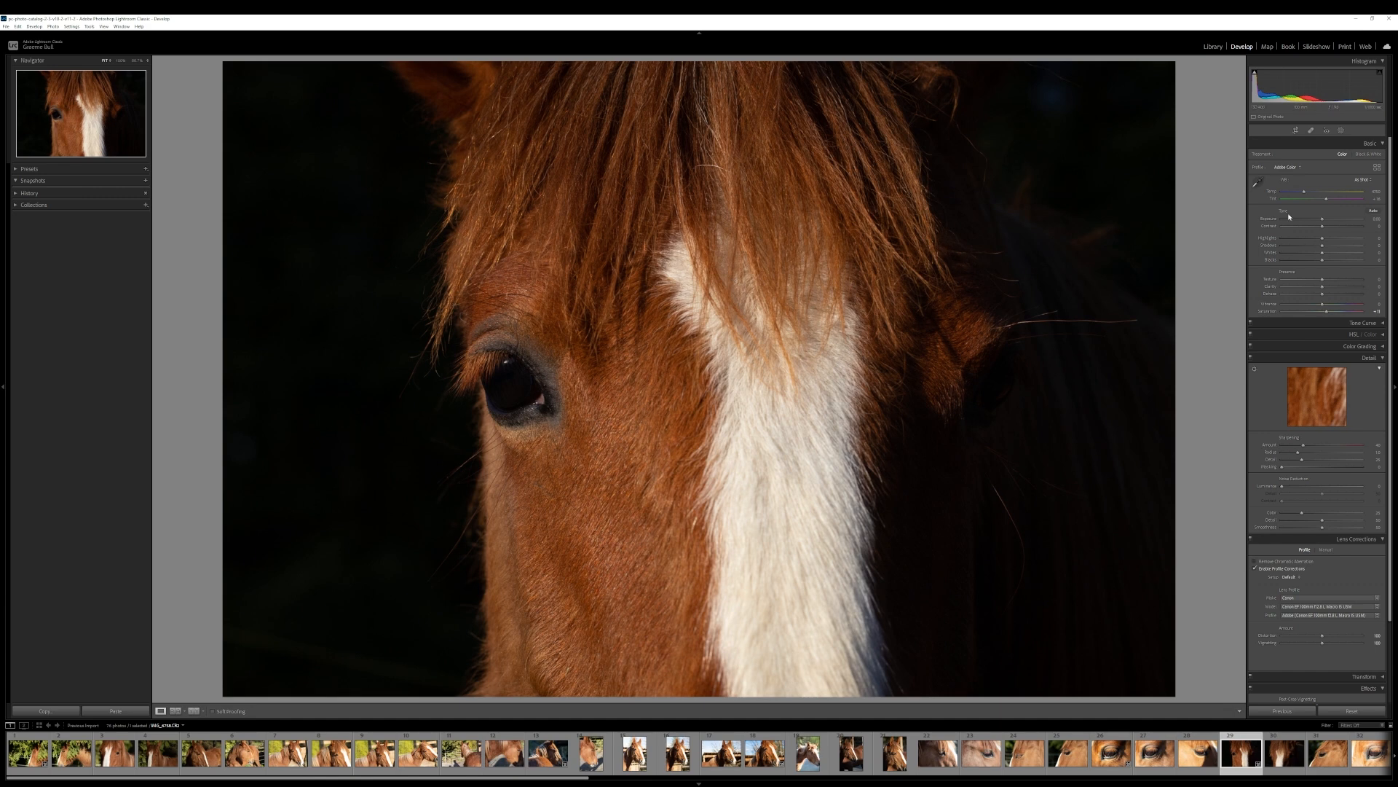
Step: Lower Shadows to a moderately negative value to darken the background, checking both dark sides of the face up close
{"action": "left_click_drag", "start_coordinate": [1324, 248], "coordinate": [1296, 252]}
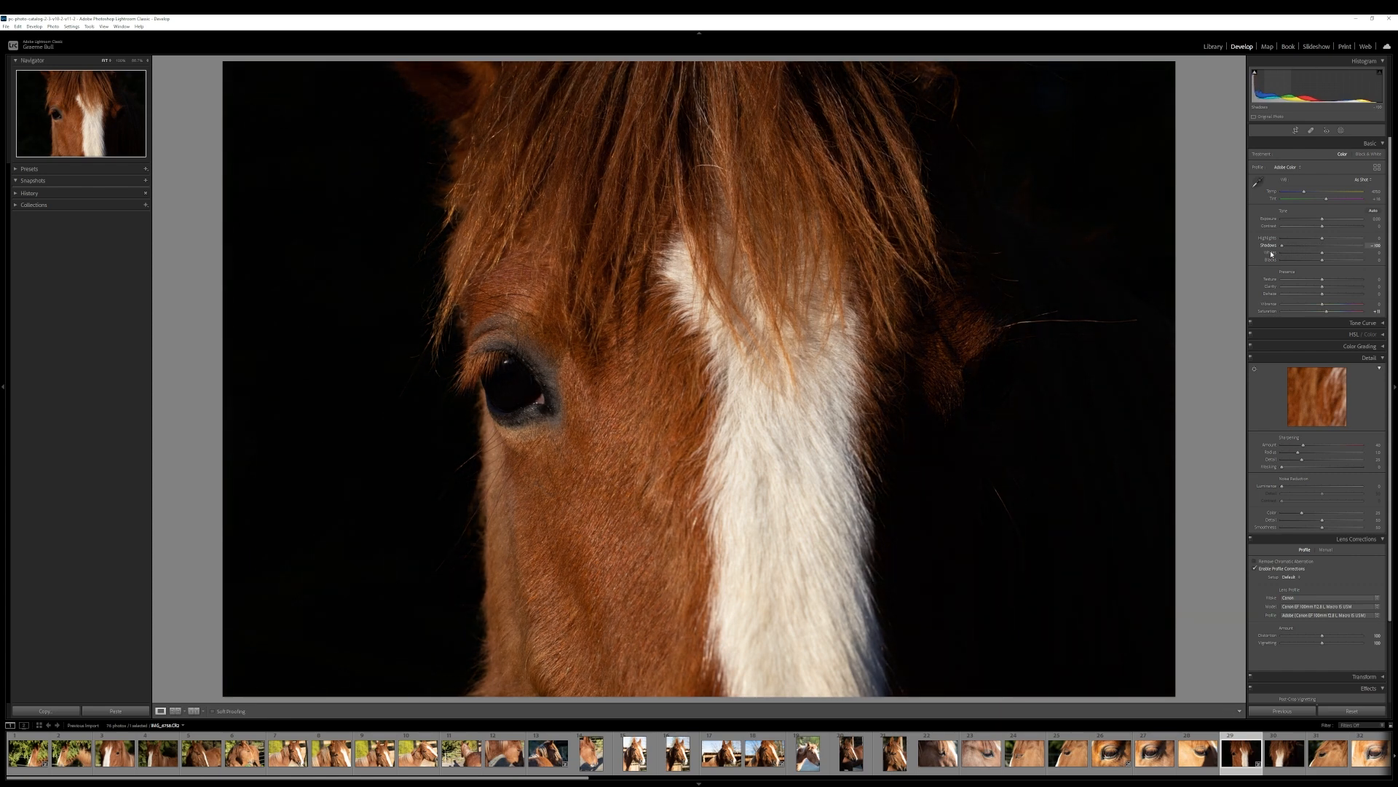
{"action": "left_click_drag", "start_coordinate": [1292, 251], "coordinate": [1303, 253]}
{"action": "left_click", "coordinate": [333, 555]}
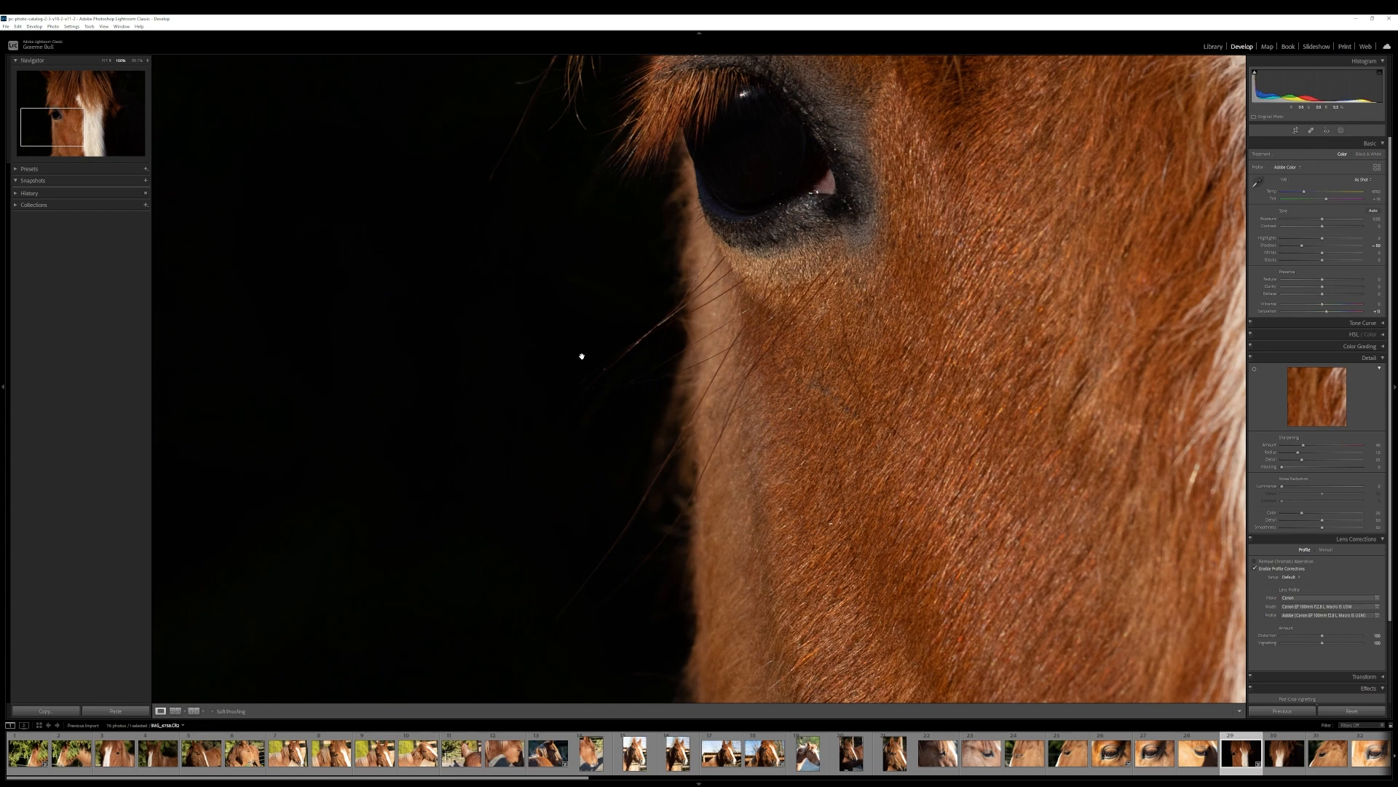
{"action": "mouse_move", "coordinate": [1301, 245]}
{"action": "left_mouse_down"}
{"action": "mouse_move", "coordinate": [1347, 247]}
{"action": "mouse_move", "coordinate": [1303, 253]}
{"action": "left_mouse_up"}
{"action": "left_click", "coordinate": [837, 343]}
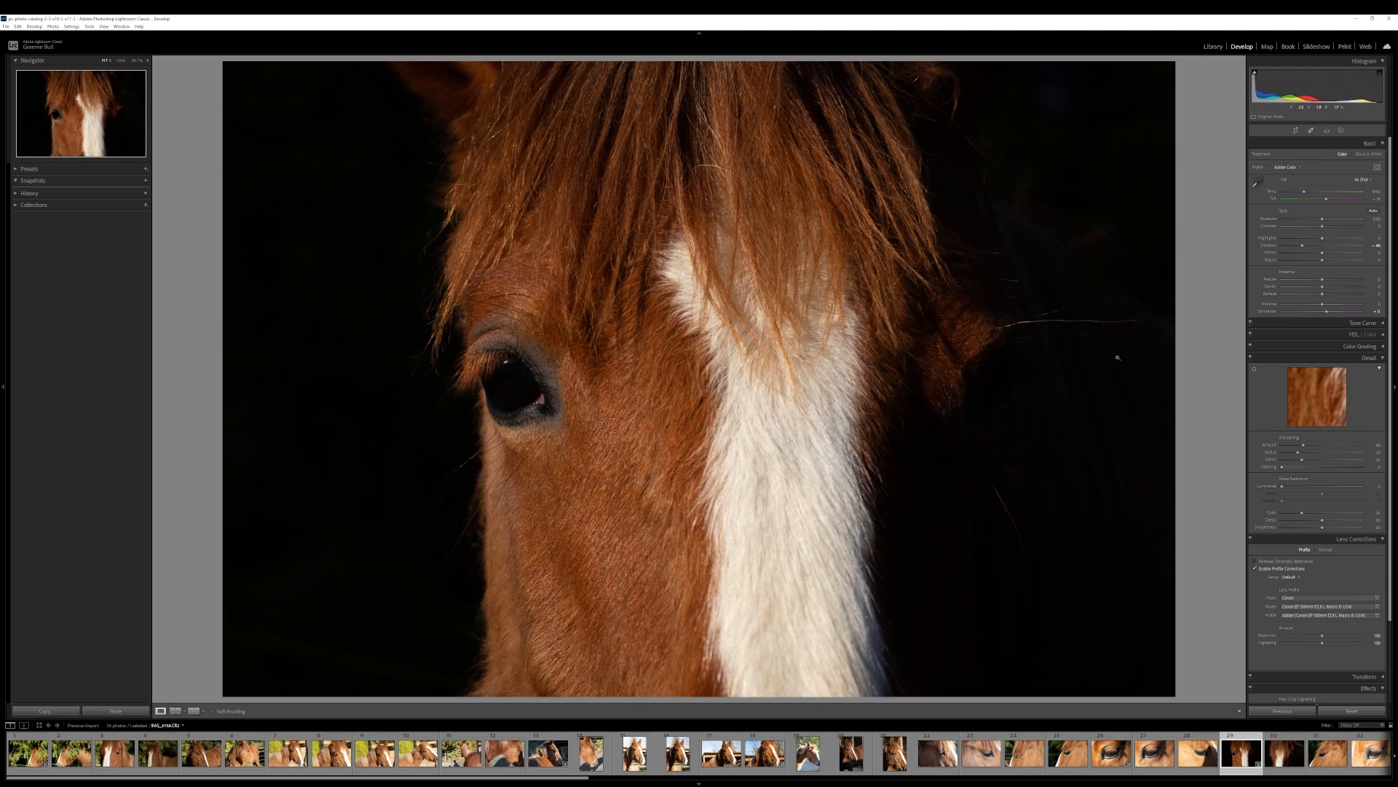
{"action": "left_click", "coordinate": [1121, 368]}
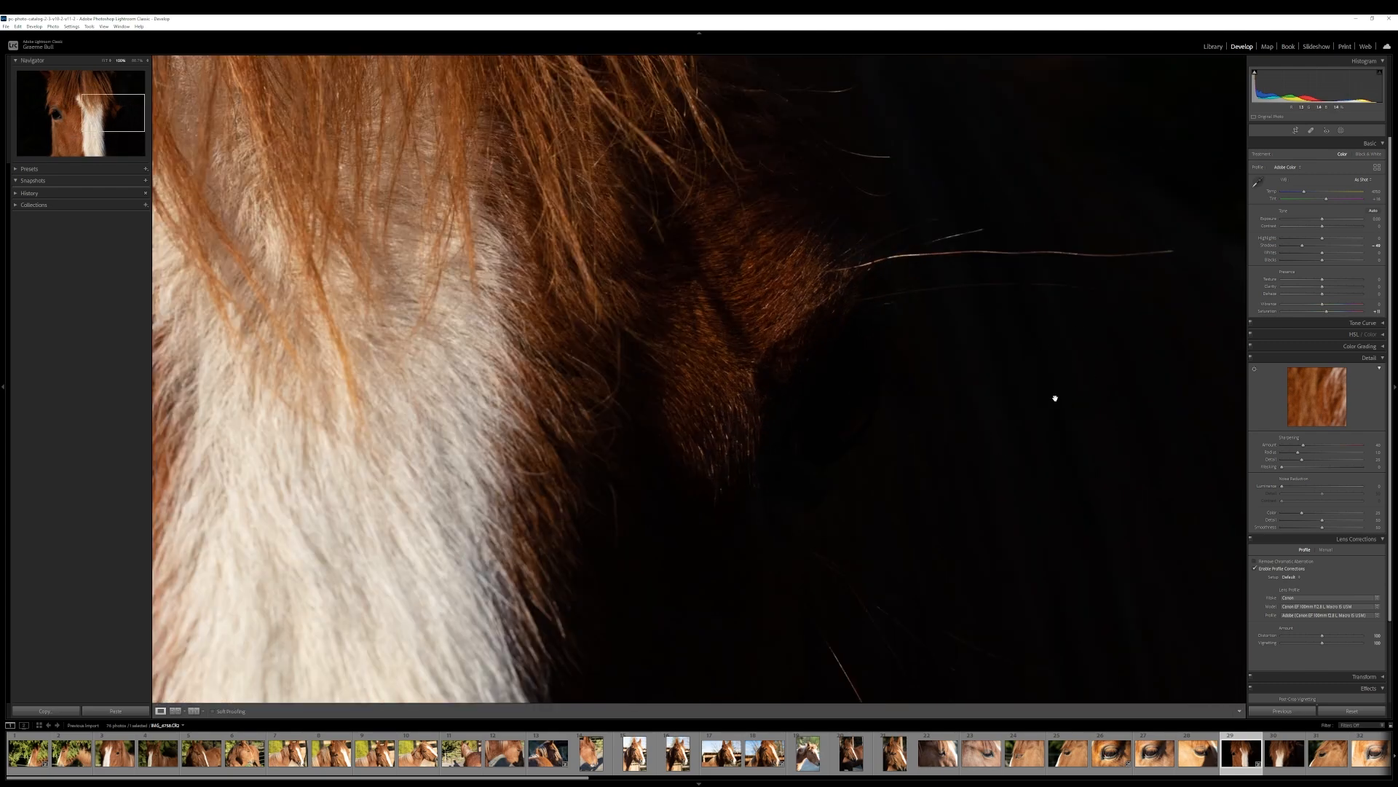
{"action": "left_click", "coordinate": [1225, 301]}
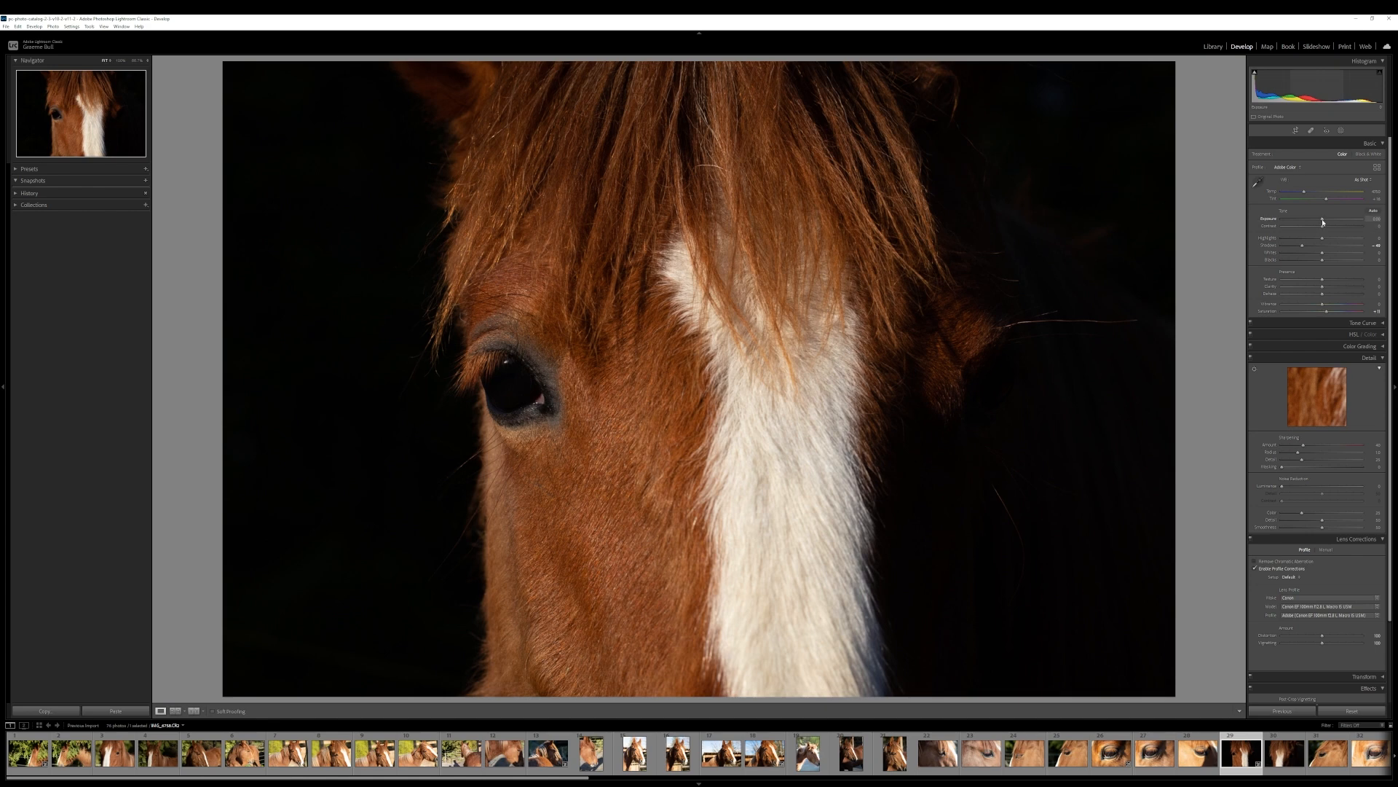
Step: Raise Exposure slightly, checking that the white blaze on the horse's face keeps its fur detail
{"action": "left_click_drag", "start_coordinate": [1322, 222], "coordinate": [1324, 222]}
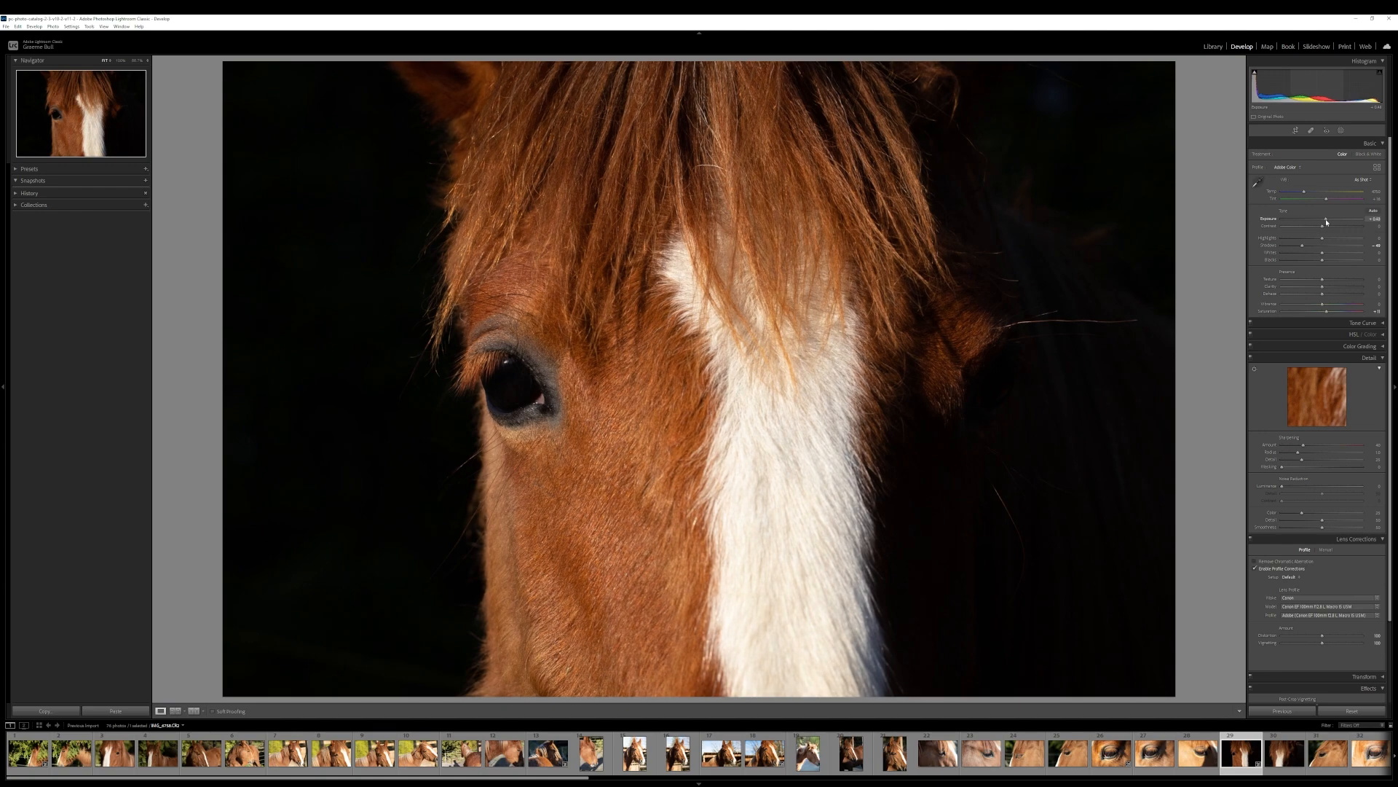
{"action": "left_click", "coordinate": [795, 427]}
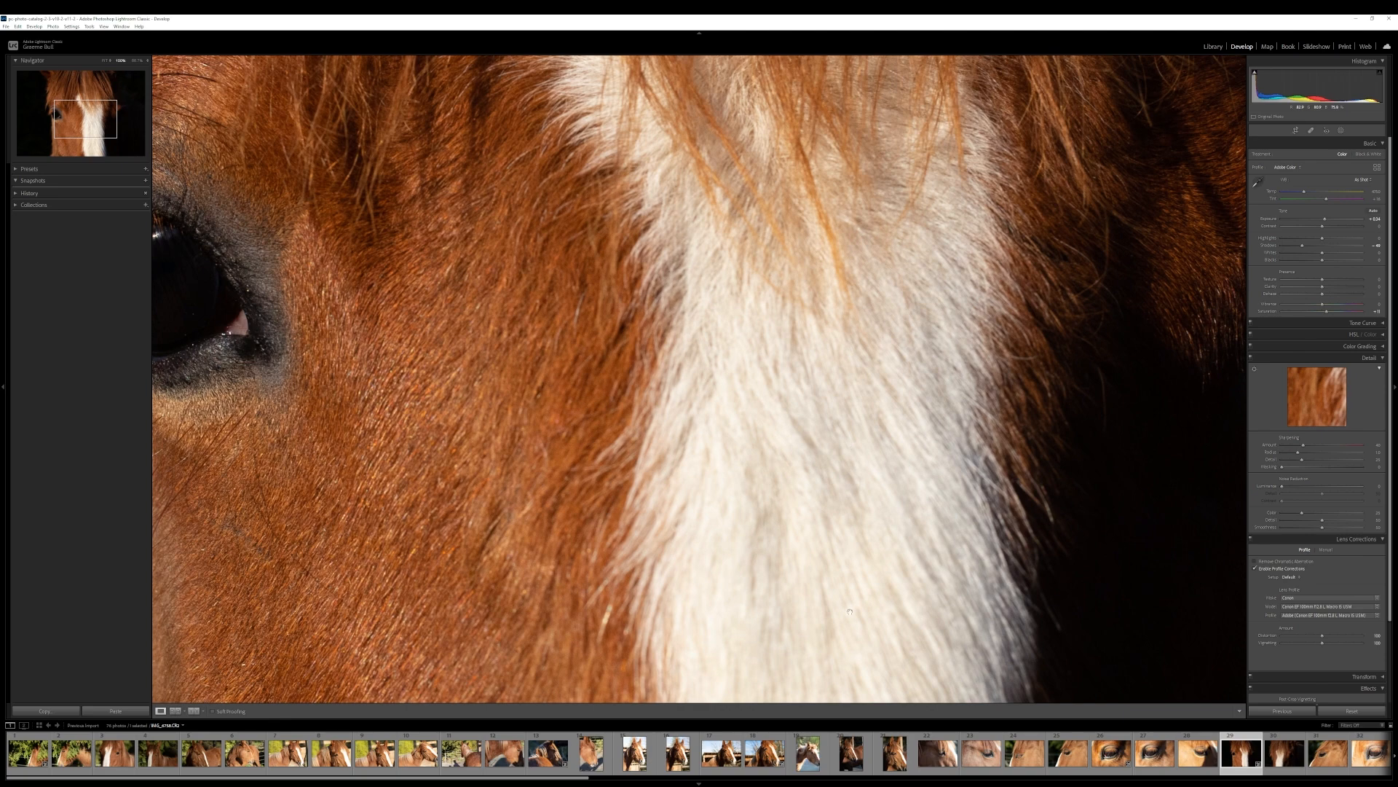
{"action": "left_click", "coordinate": [861, 413]}
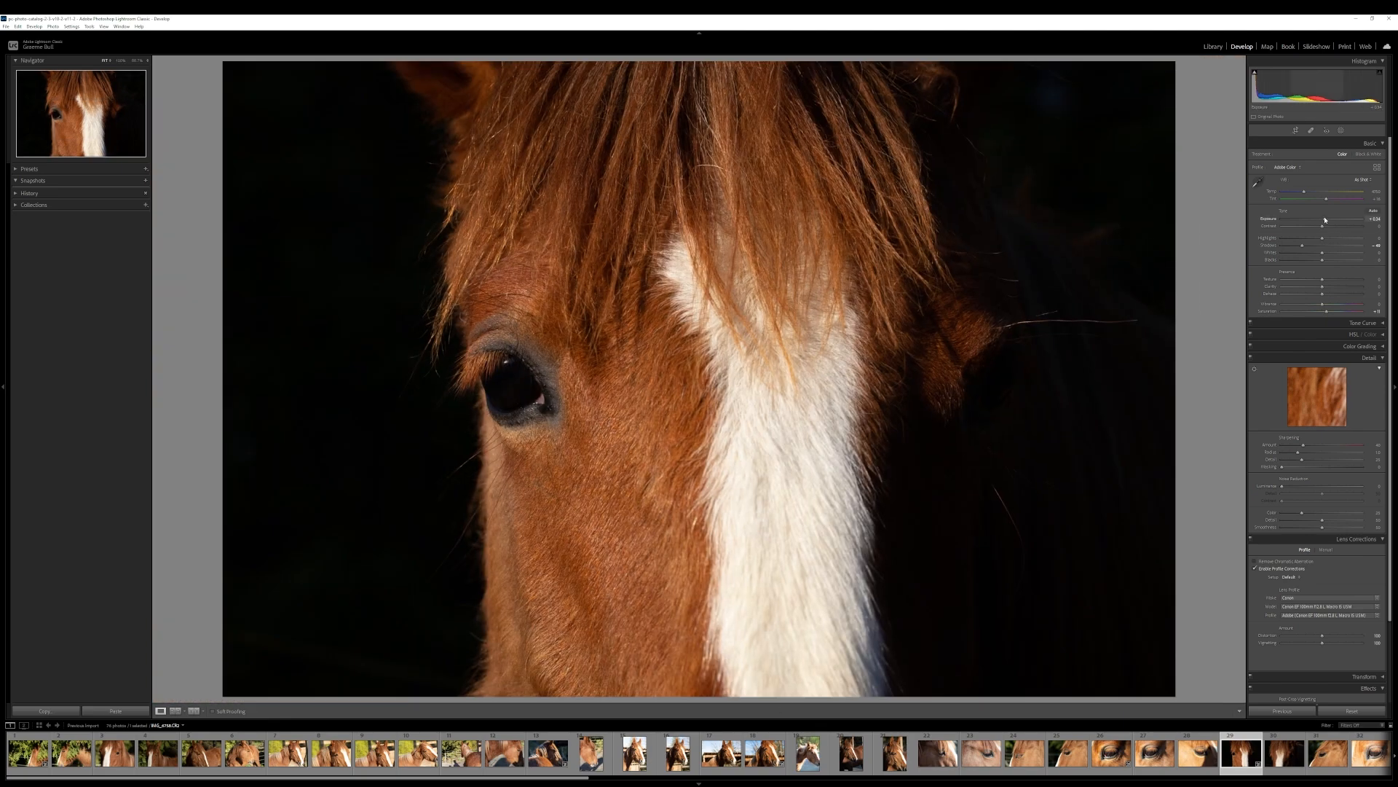
{"action": "left_click_drag", "start_coordinate": [1325, 219], "coordinate": [1330, 220]}
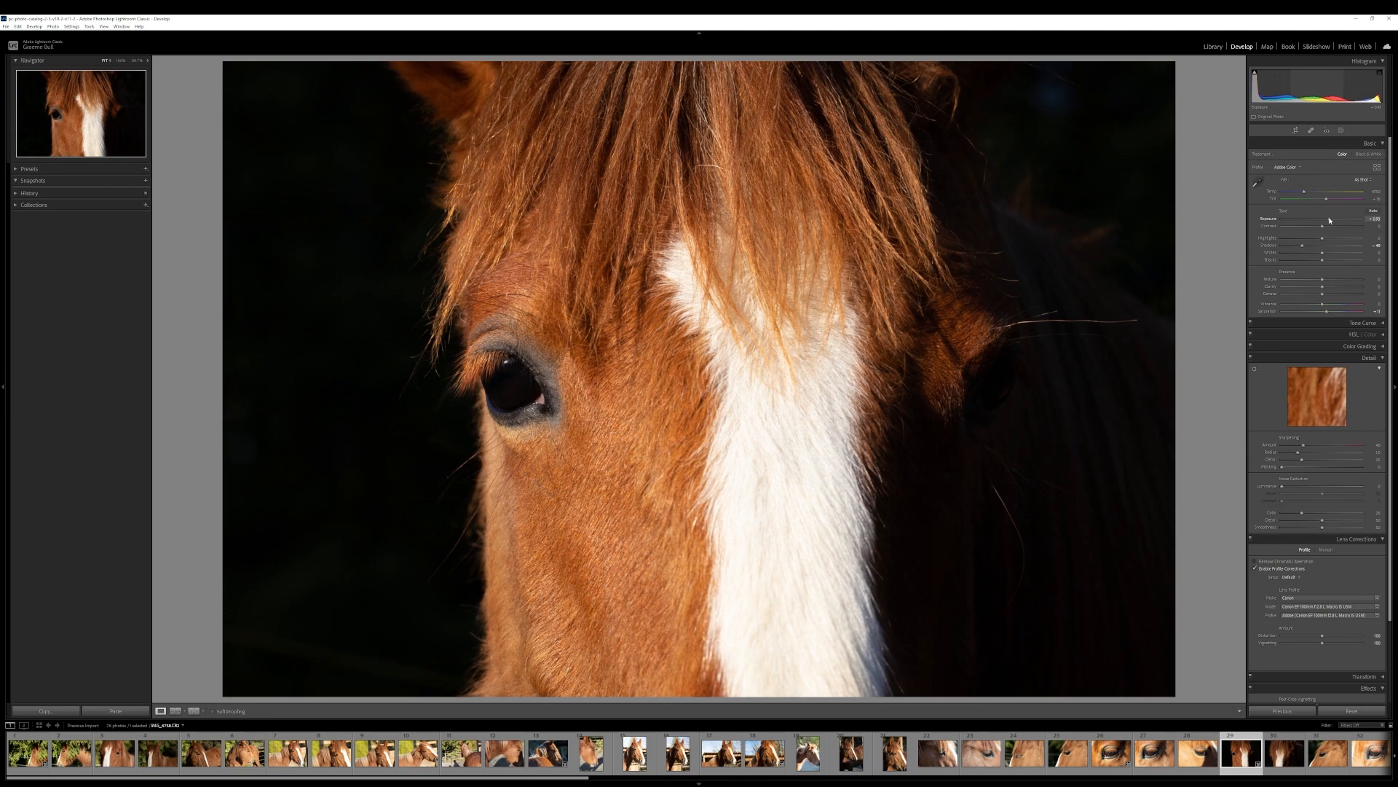
{"action": "left_click", "coordinate": [733, 518]}
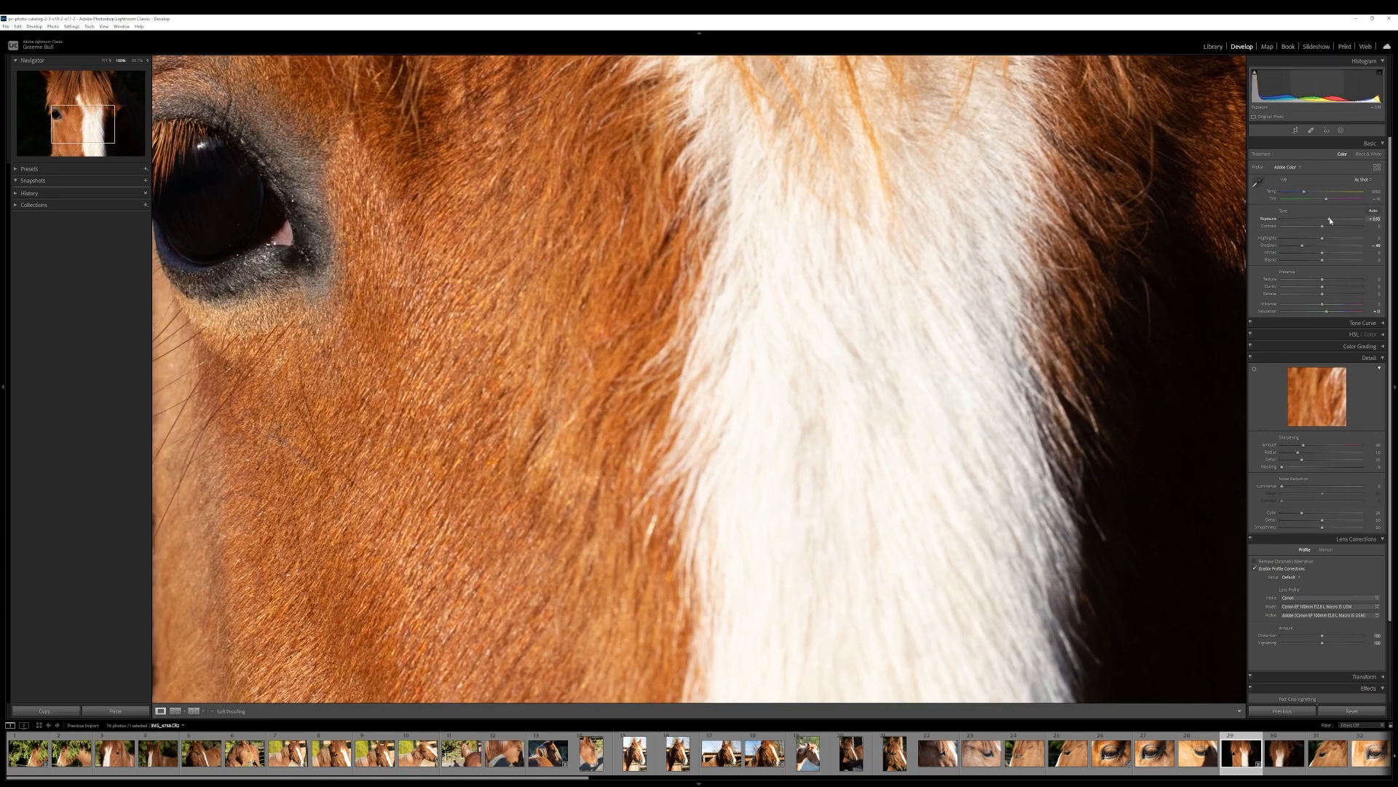
{"action": "left_click_drag", "start_coordinate": [1330, 220], "coordinate": [1326, 220]}
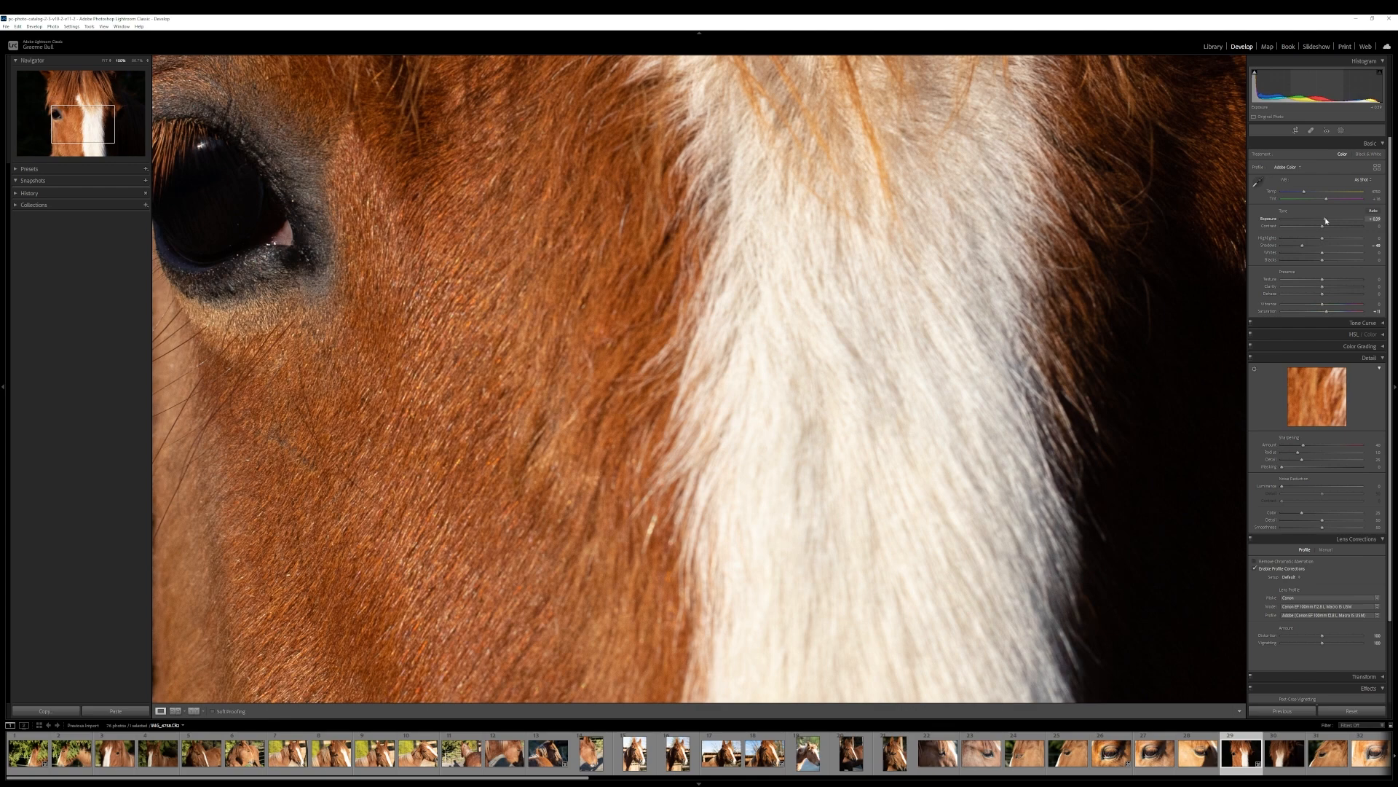
{"action": "left_click", "coordinate": [777, 518]}
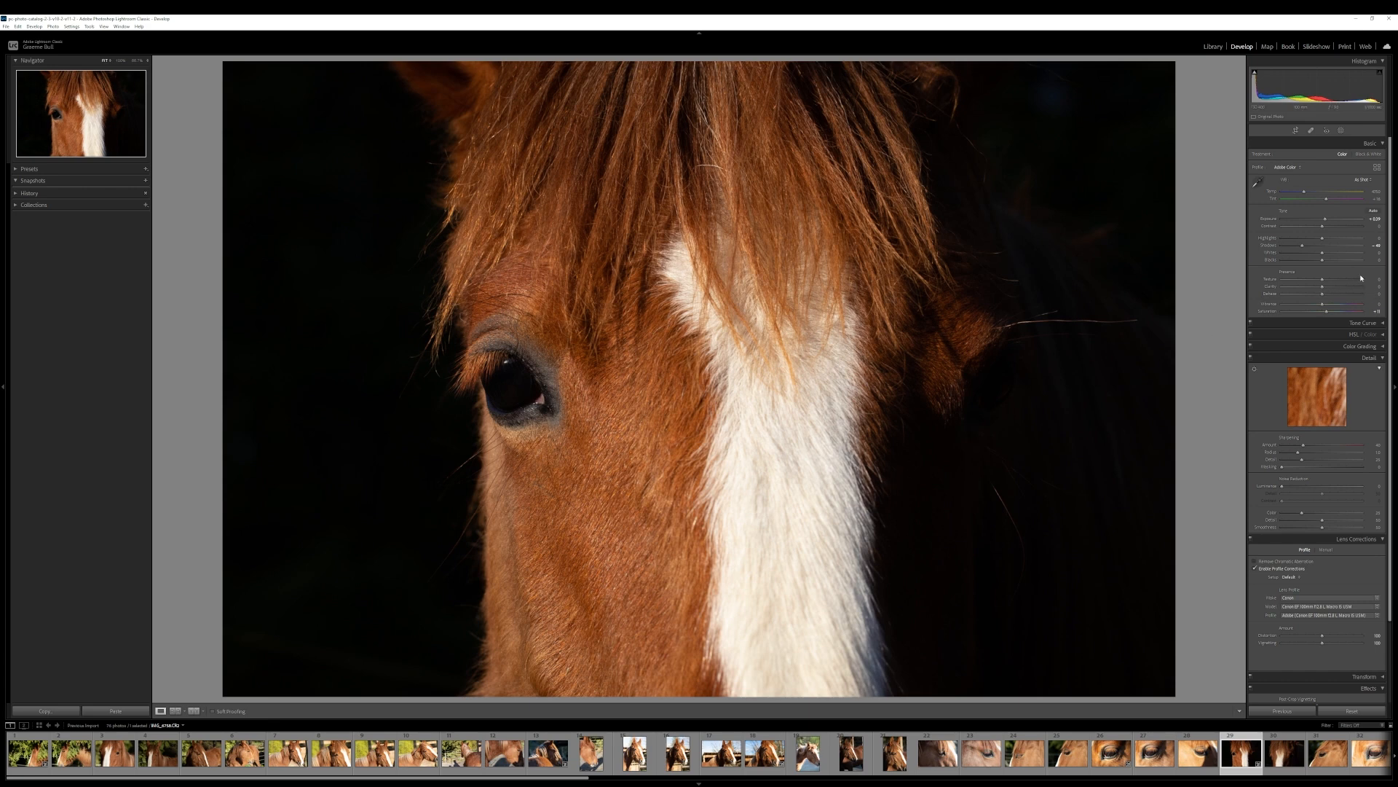
Step: Lower Whites and Highlights moderately to protect the white blaze, and raise Exposure a little further
{"action": "left_click_drag", "start_coordinate": [1321, 255], "coordinate": [1317, 256]}
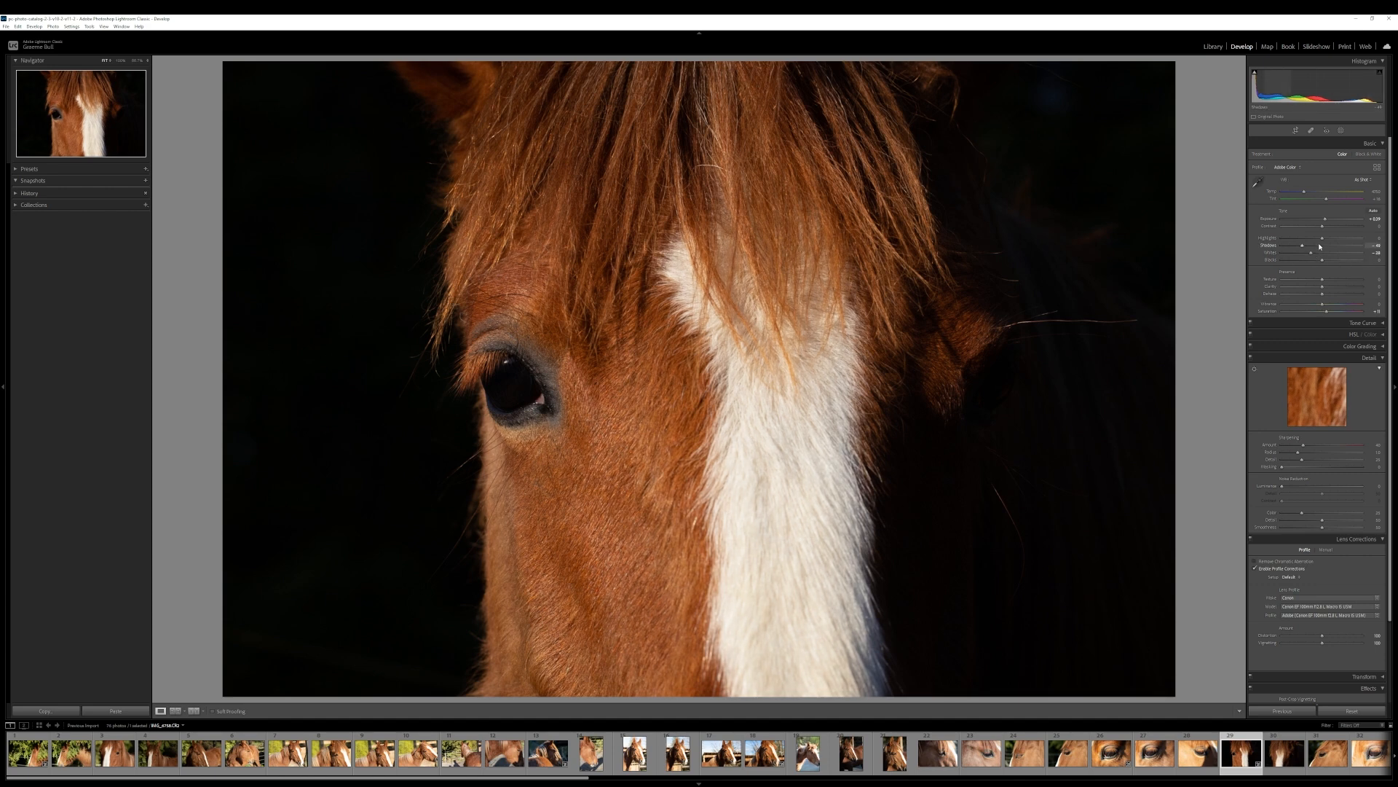
{"action": "left_click_drag", "start_coordinate": [1322, 237], "coordinate": [1316, 238]}
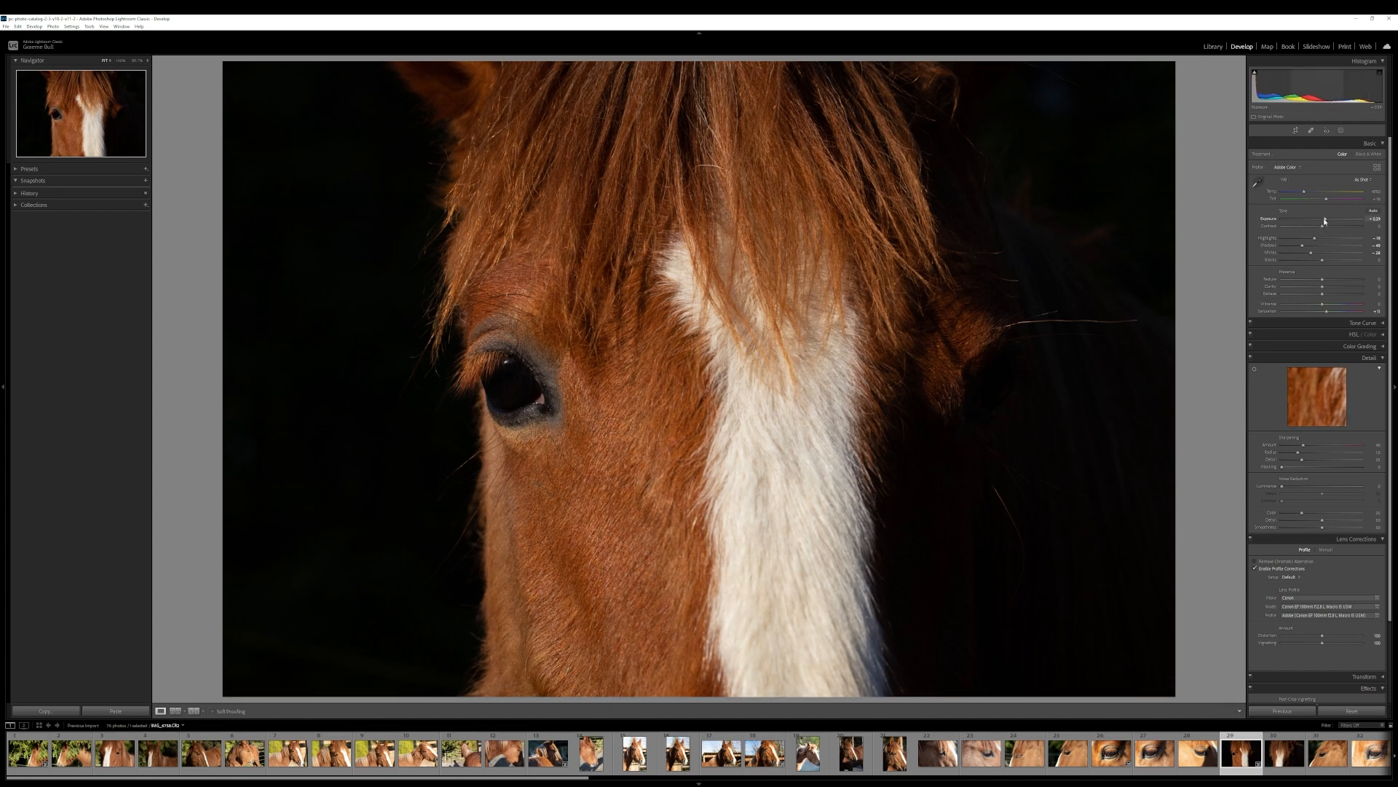
{"action": "left_click_drag", "start_coordinate": [1326, 221], "coordinate": [1327, 221]}
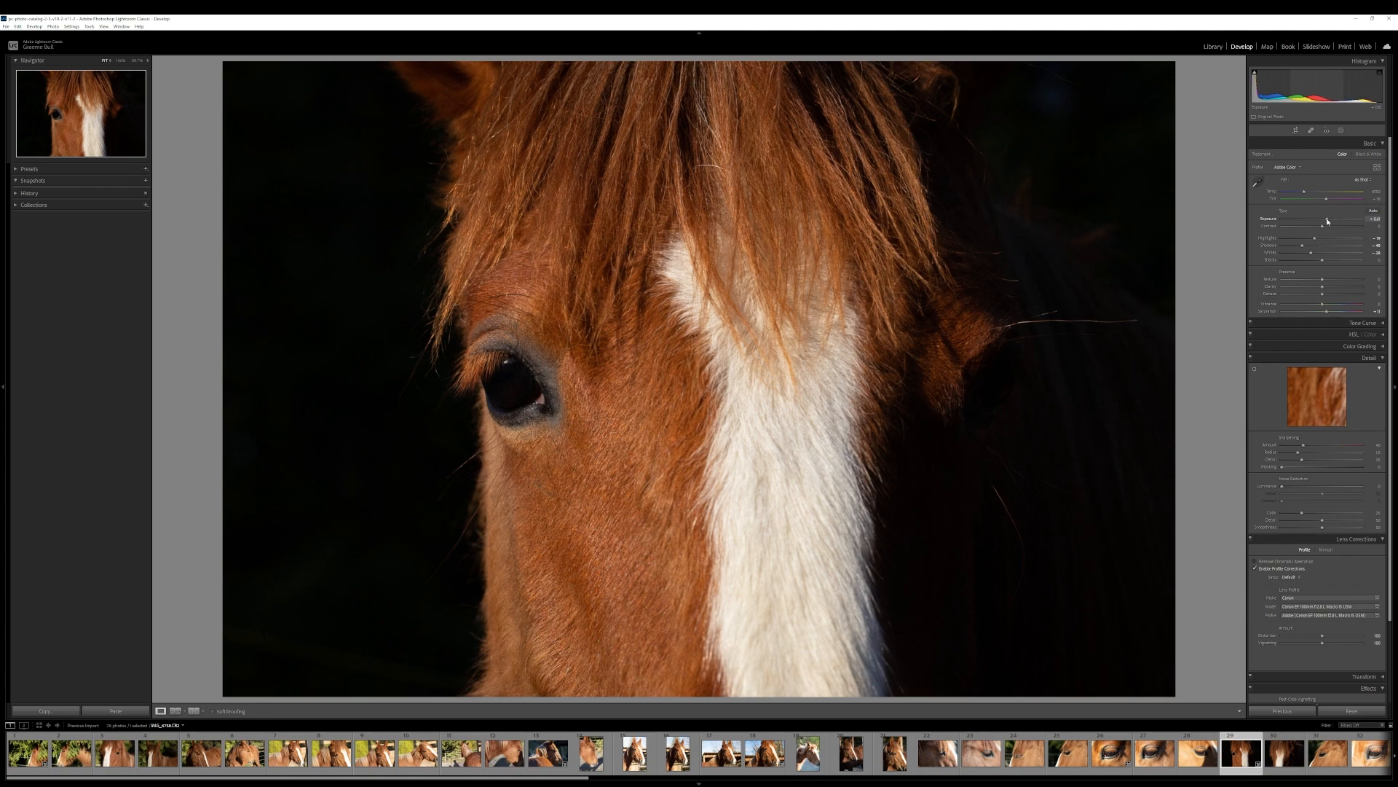
Step: Inspect the dark background, reduce Shadows a little further and fine-tune Blacks while checking for shadow clipping
{"action": "left_click", "coordinate": [294, 596]}
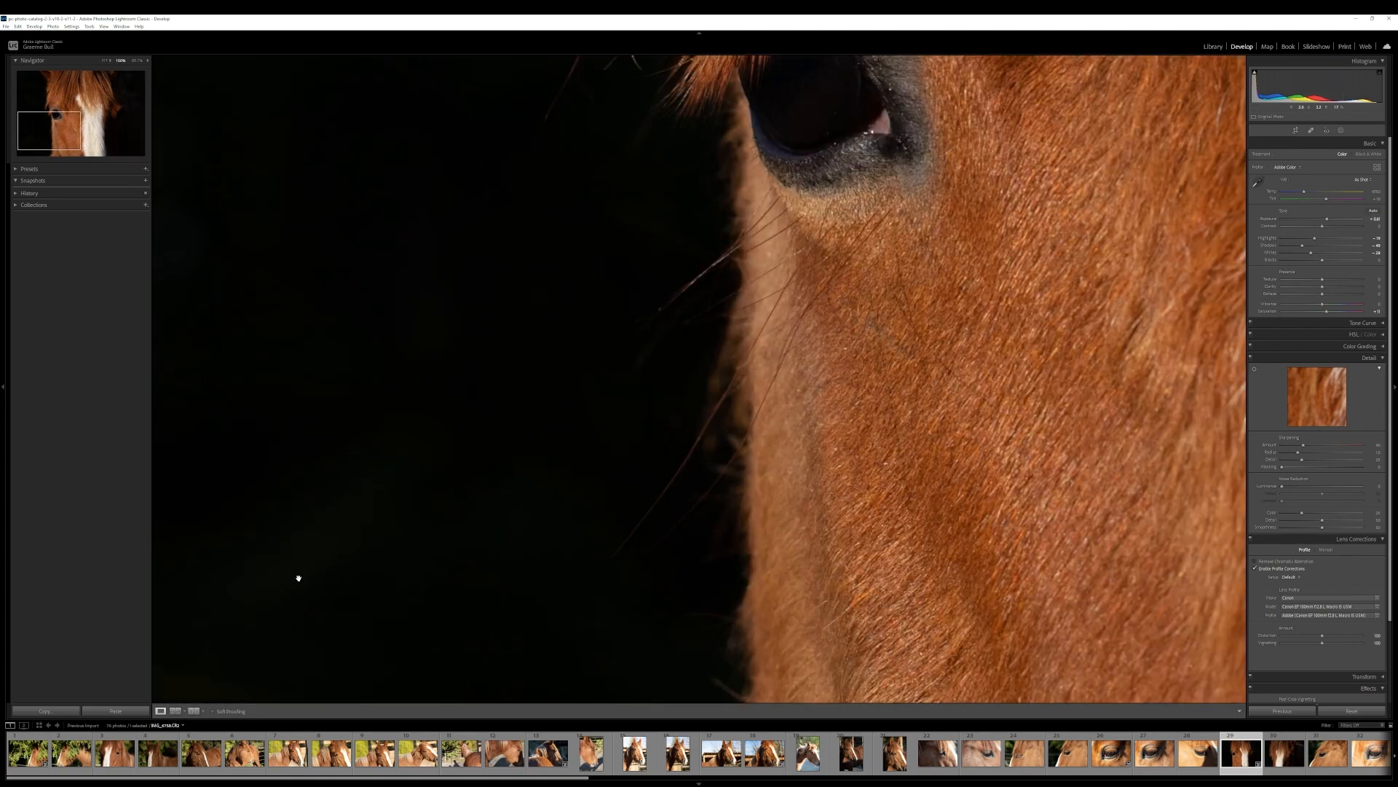
{"action": "left_click", "coordinate": [426, 514]}
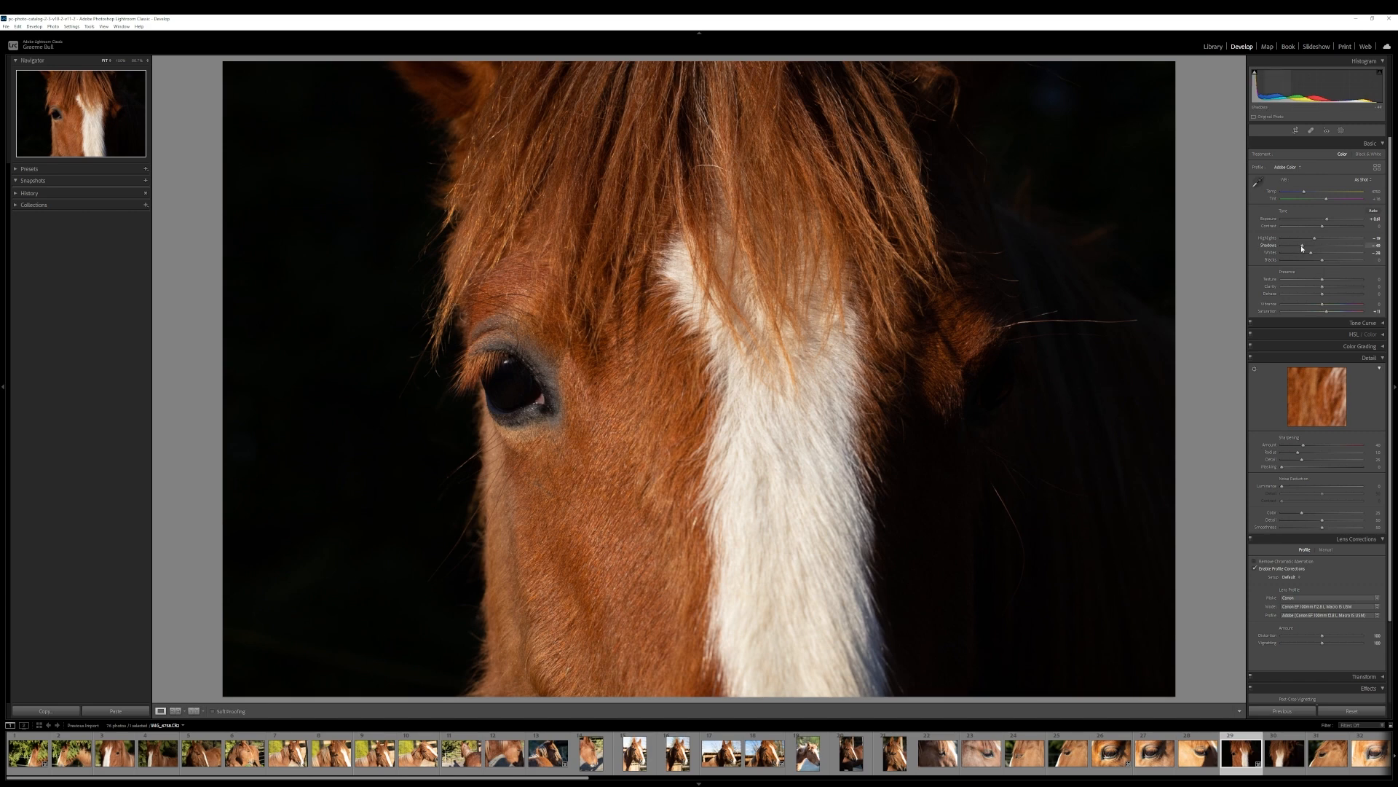
{"action": "left_click_drag", "start_coordinate": [1300, 247], "coordinate": [1295, 248]}
{"action": "left_click_drag", "start_coordinate": [1318, 261], "coordinate": [1319, 261]}
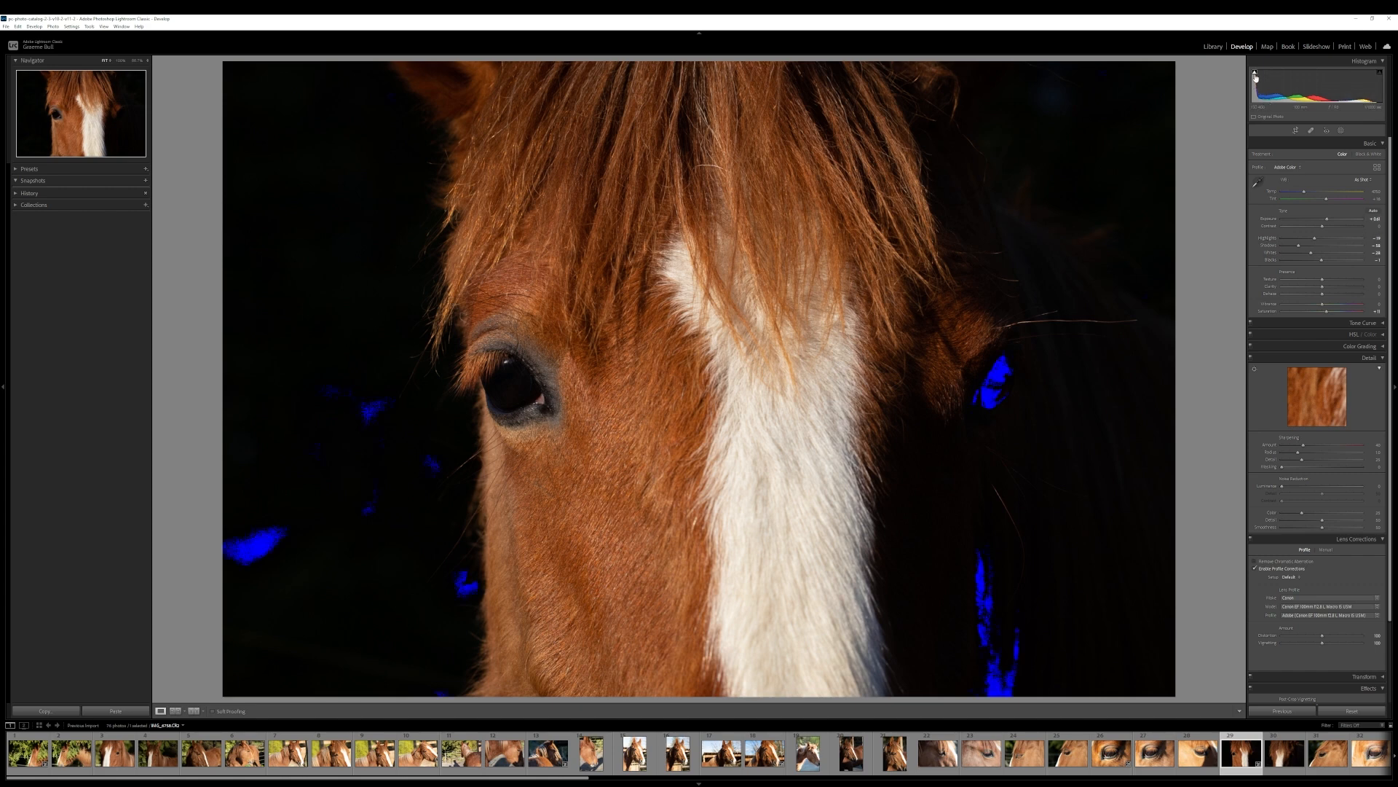
{"action": "mouse_move", "coordinate": [1254, 74]}
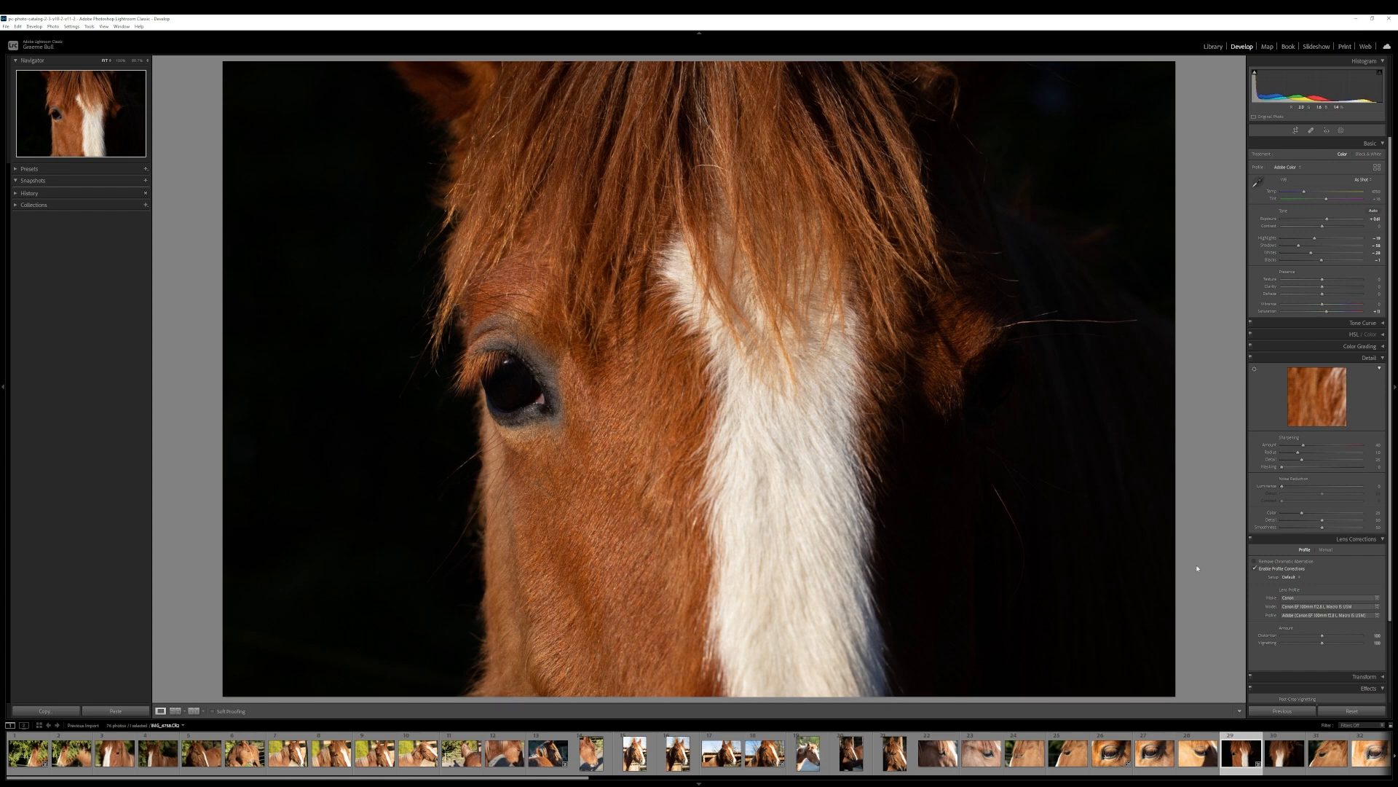
Step: Turn off the lens profile corrections for the photo
{"action": "left_click", "coordinate": [1267, 569]}
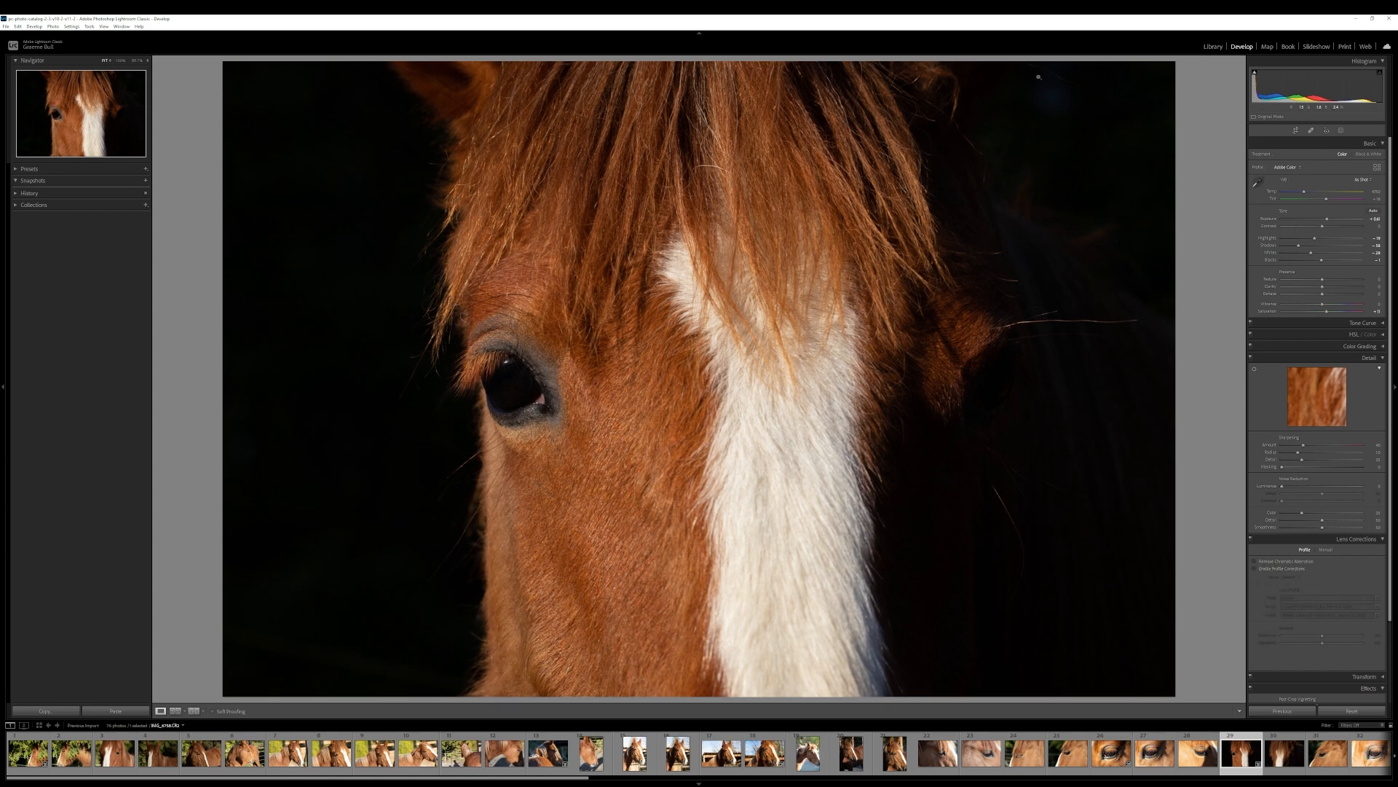
Step: Toggle the lens profile corrections off and on to compare their effect, leaving them enabled
{"action": "left_click", "coordinate": [1255, 570]}
{"action": "left_click", "coordinate": [1255, 571]}
{"action": "left_click", "coordinate": [1256, 572]}
{"action": "left_click", "coordinate": [1256, 571]}
{"action": "left_click", "coordinate": [1256, 572]}
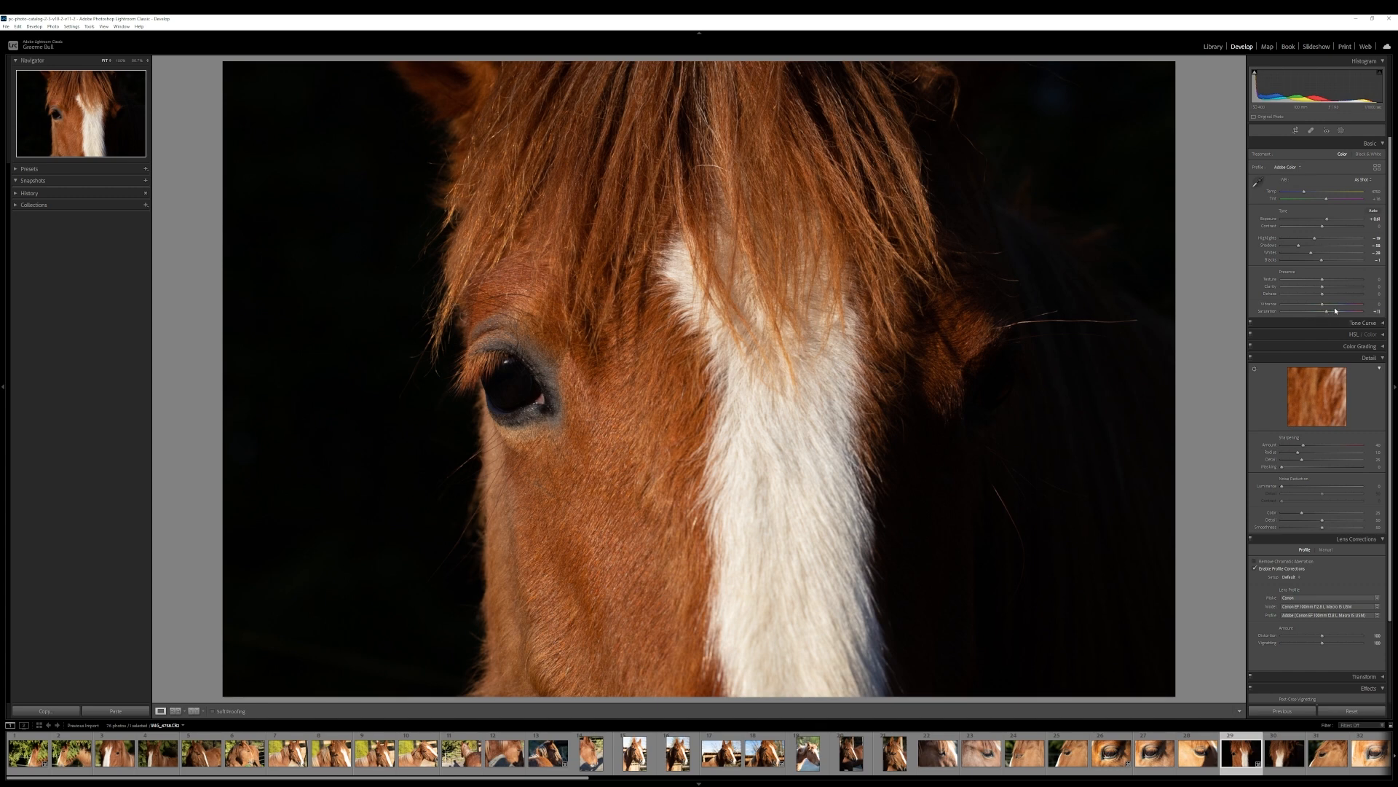
Step: Fine-tune the overall Saturation slightly and inspect the horse's lit eye at close range
{"action": "left_click_drag", "start_coordinate": [1329, 315], "coordinate": [1326, 315]}
{"action": "left_click", "coordinate": [515, 380]}
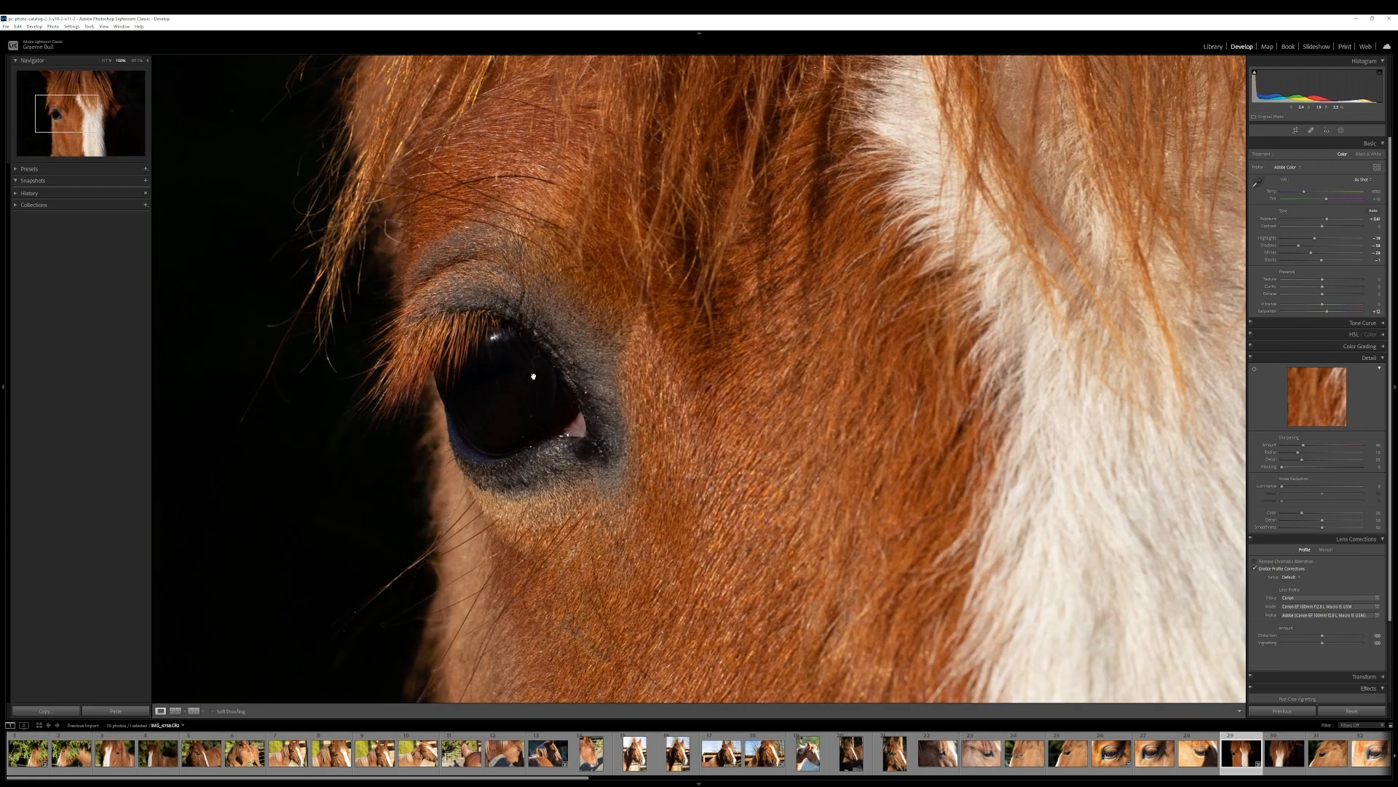
{"action": "left_click", "coordinate": [635, 477]}
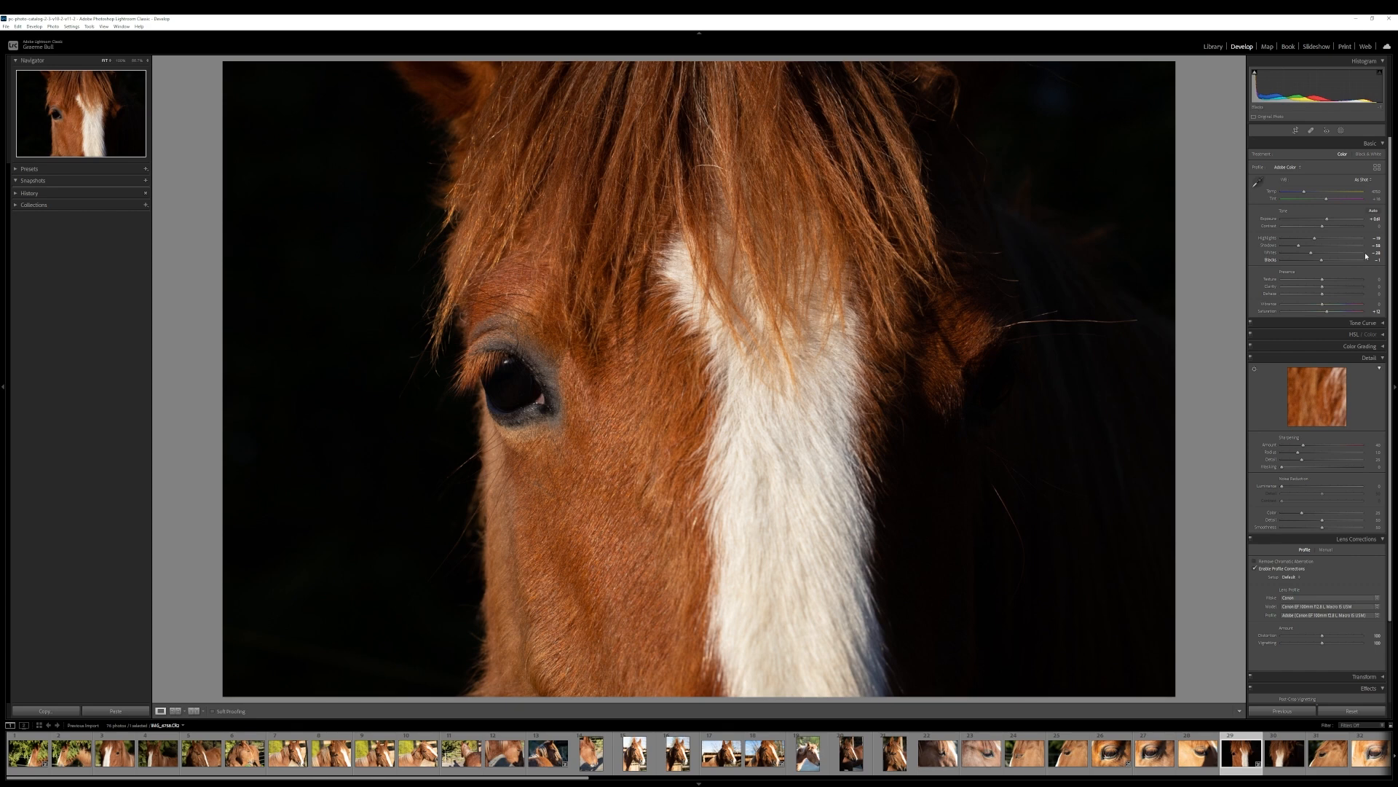
Step: Raise the global Shadows strongly to check the detail in the eye, and bring them back to a moderately negative value
{"action": "left_click_drag", "start_coordinate": [1300, 246], "coordinate": [1359, 243]}
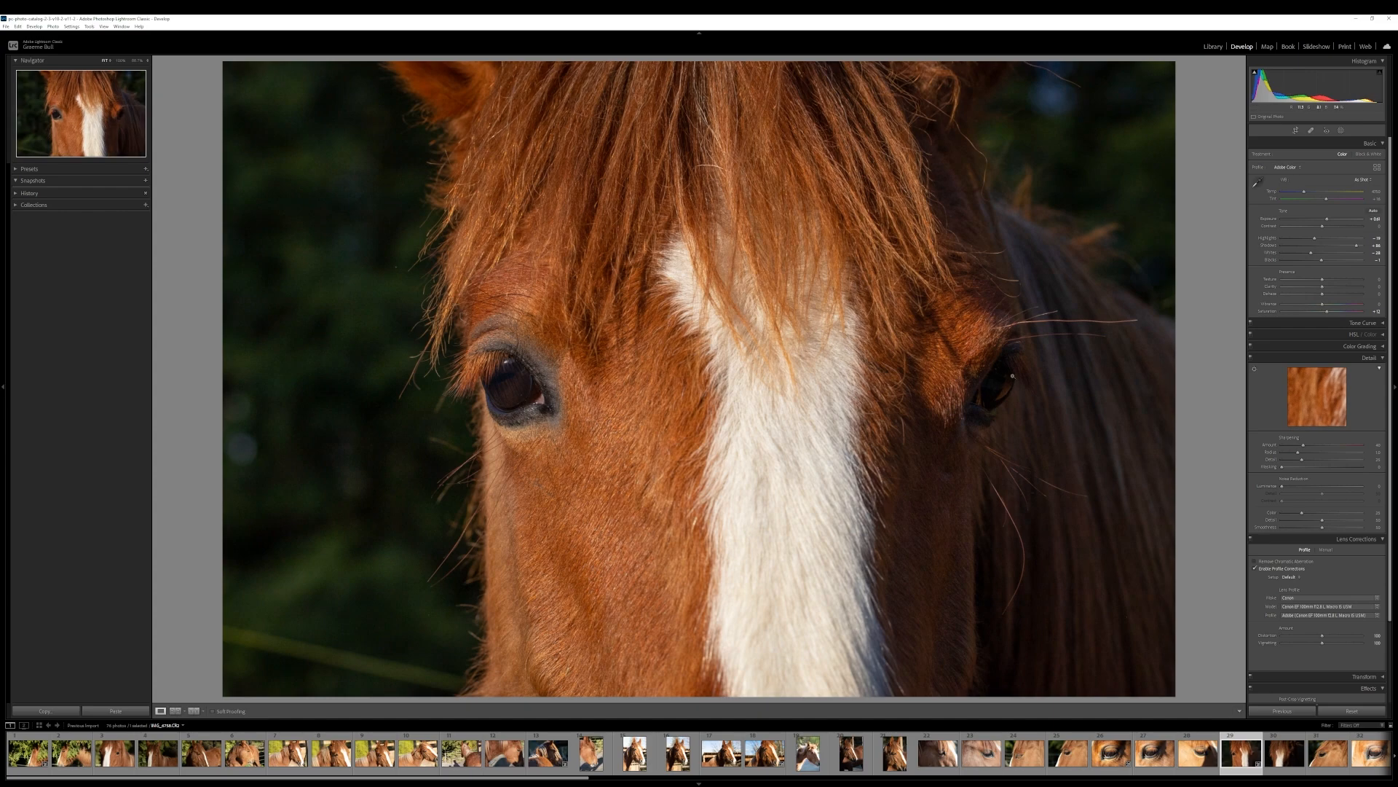
{"action": "left_click", "coordinate": [514, 374]}
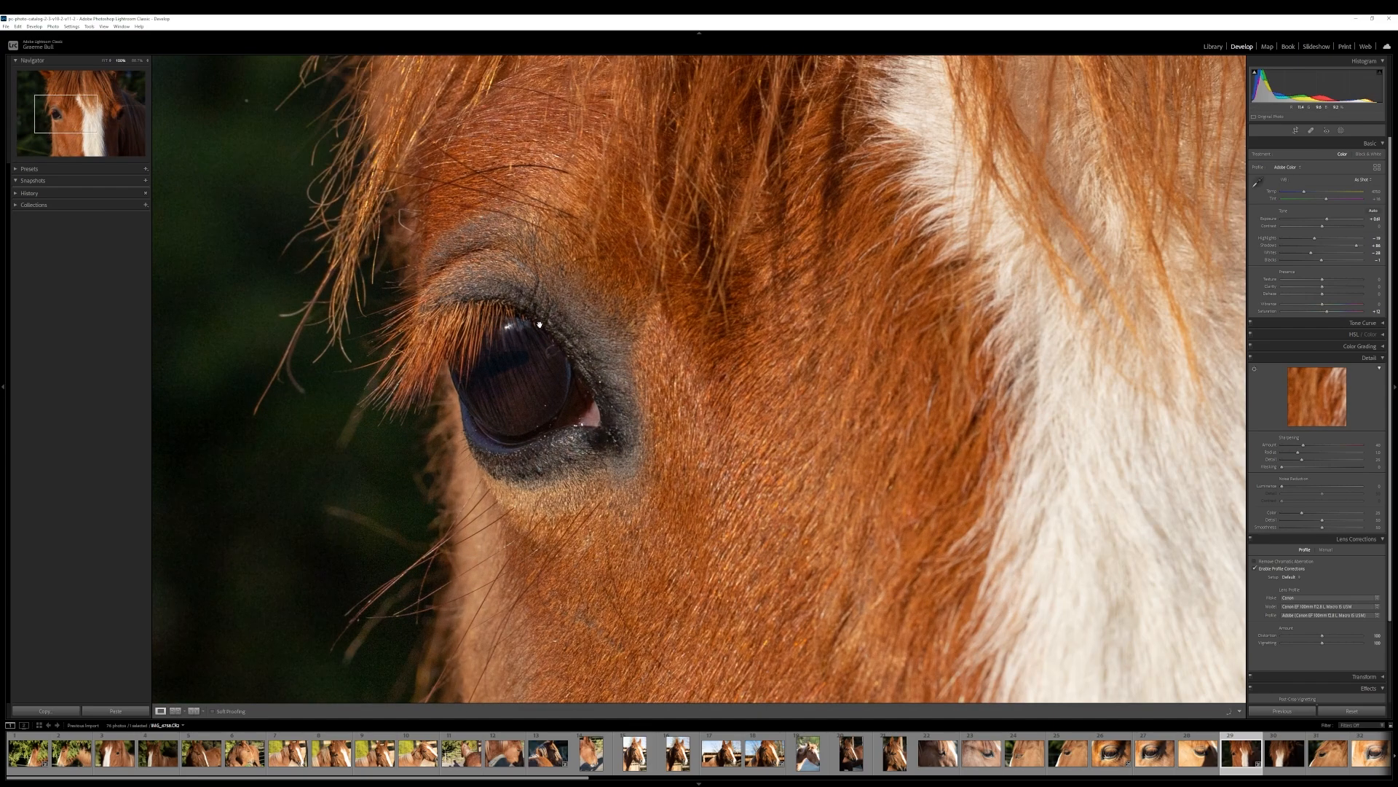
{"action": "left_click", "coordinate": [521, 377]}
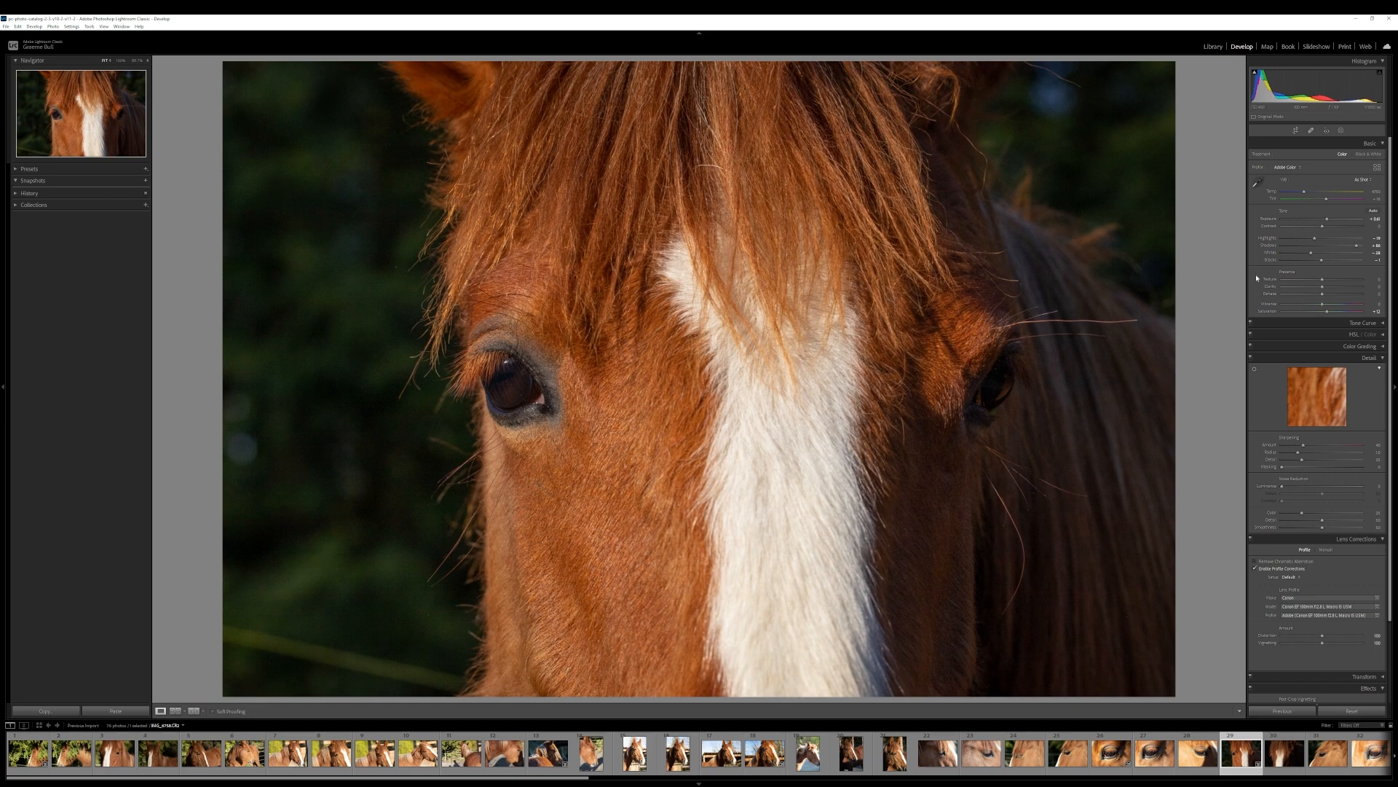
{"action": "left_click_drag", "start_coordinate": [1358, 249], "coordinate": [1311, 249]}
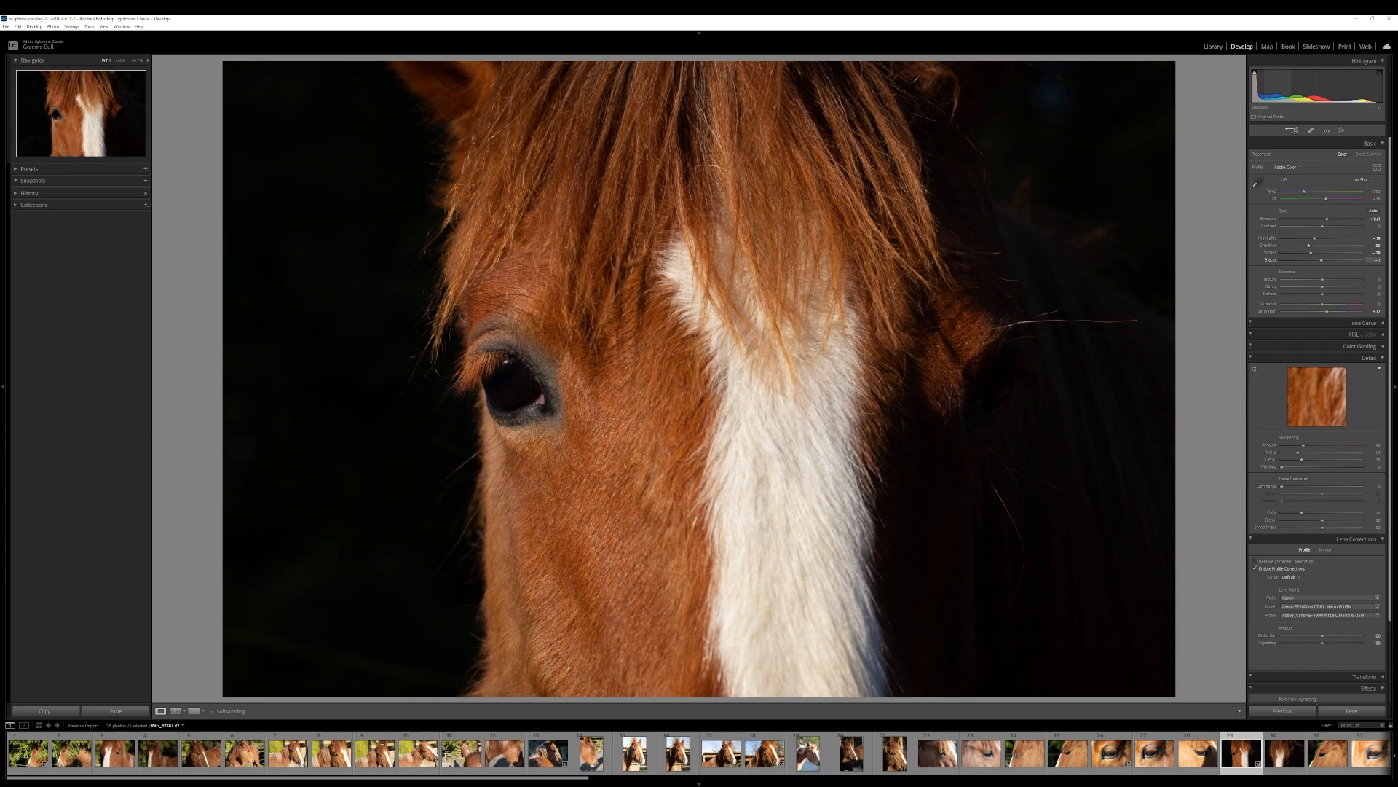
Step: Delete the existing Mask 1 from the photo's masks
{"action": "left_click", "coordinate": [1343, 132]}
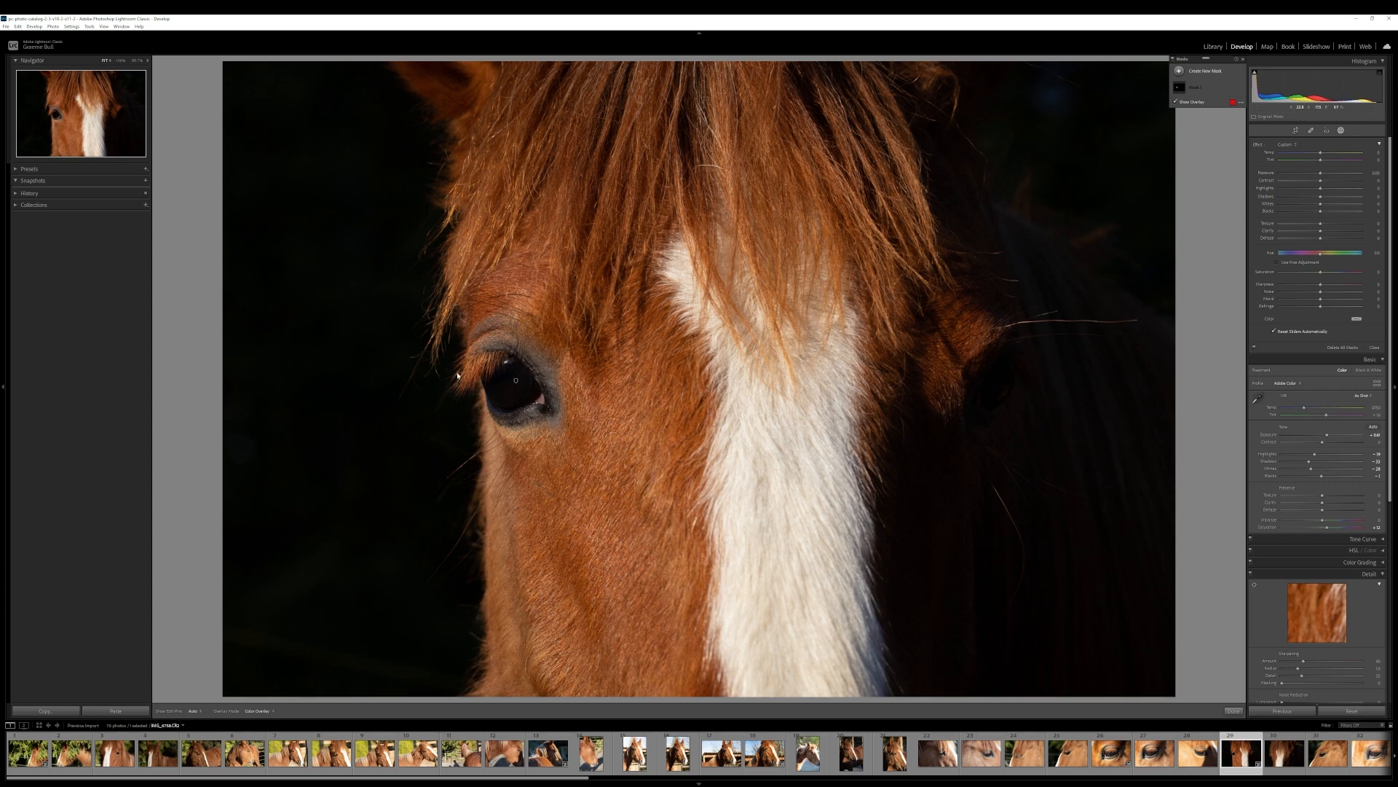
{"action": "mouse_move", "coordinate": [1233, 89]}
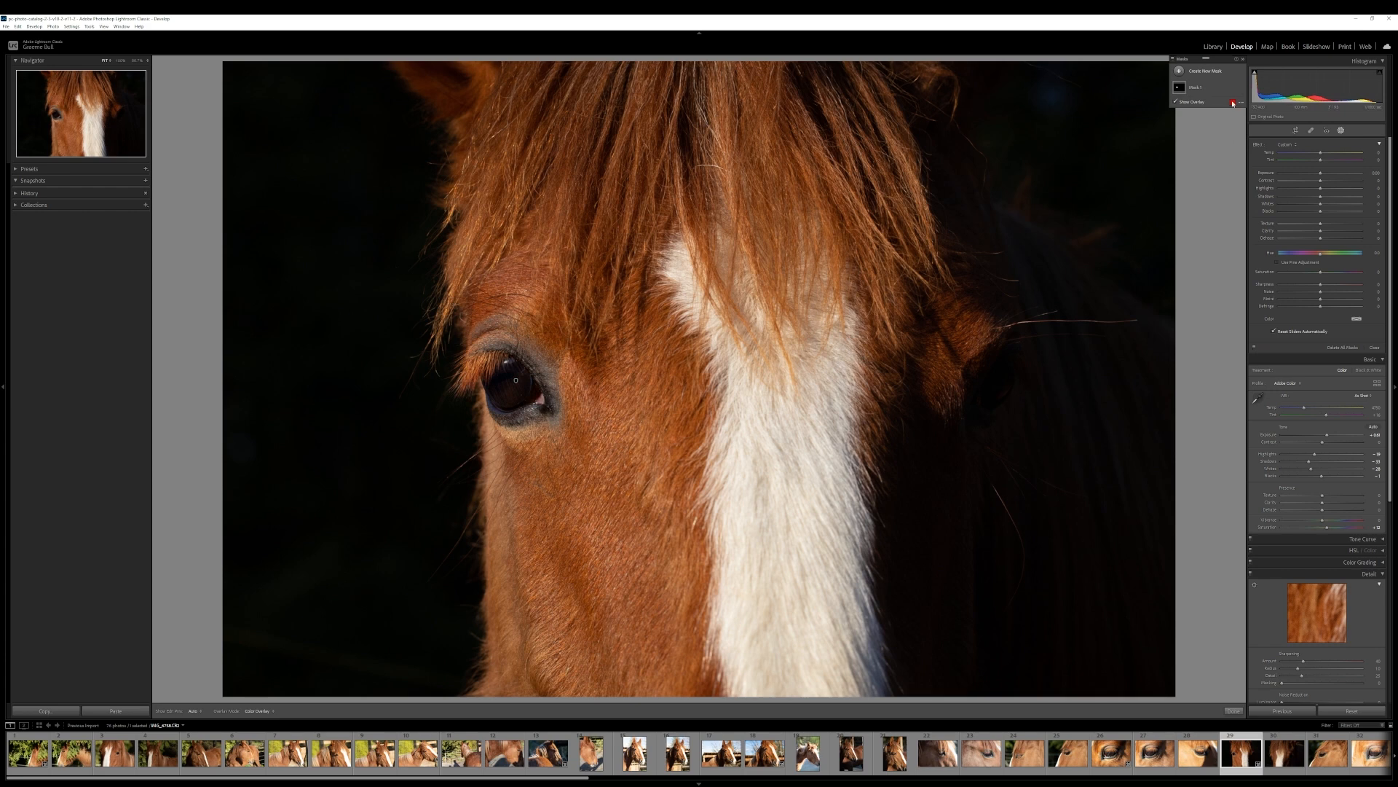
{"action": "left_click", "coordinate": [1233, 88]}
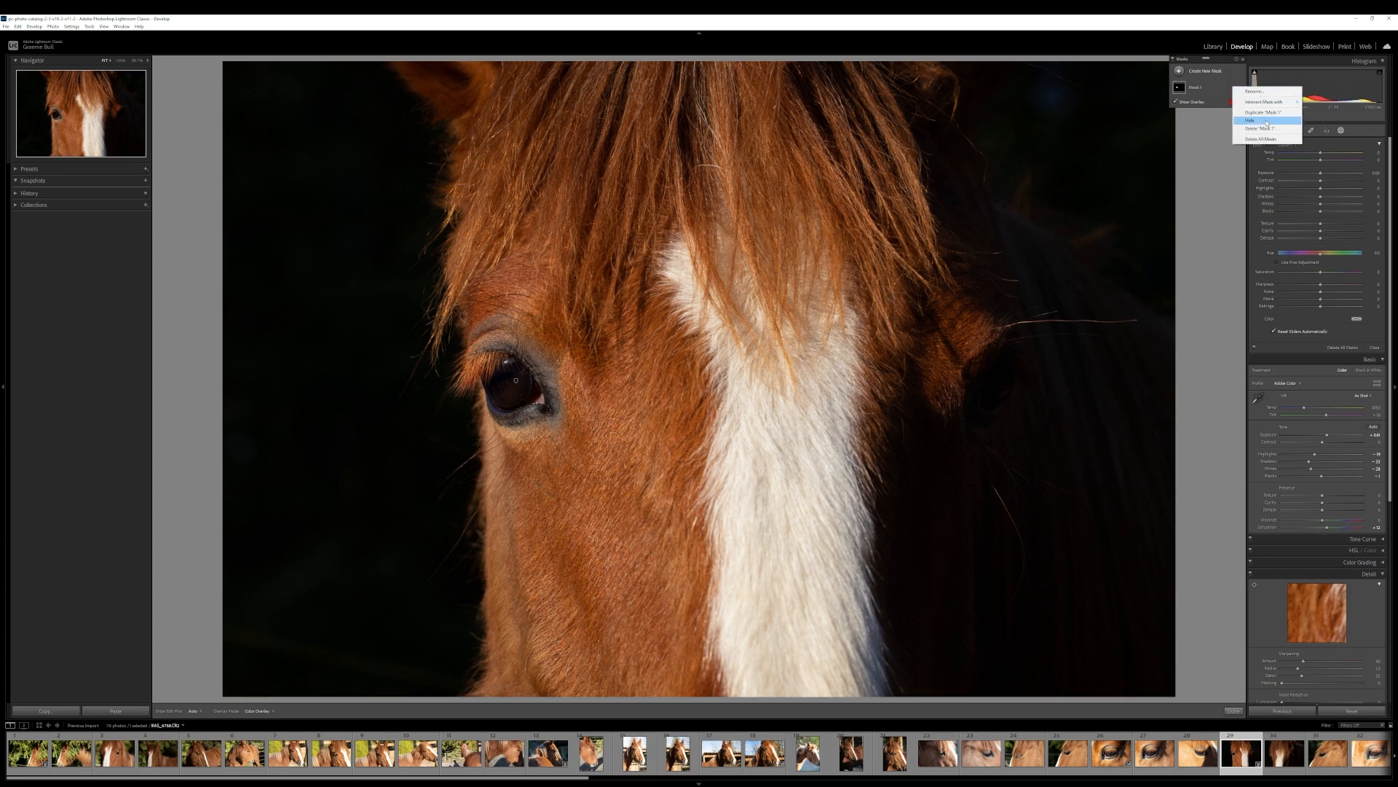
{"action": "left_click", "coordinate": [1267, 129]}
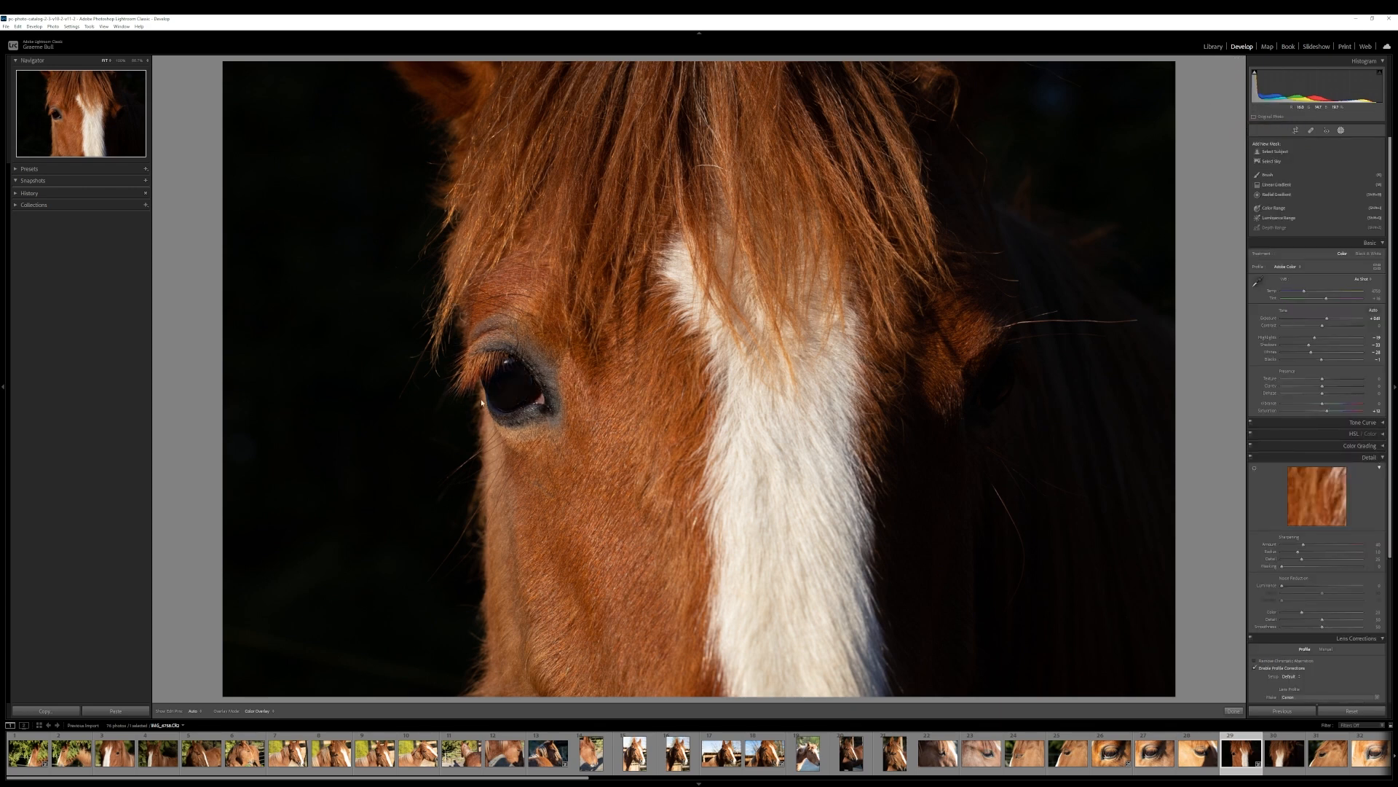
Step: Add a radial gradient mask over the horse's lit eye, centred on the eye and angled to its shape
{"action": "left_click", "coordinate": [1276, 195]}
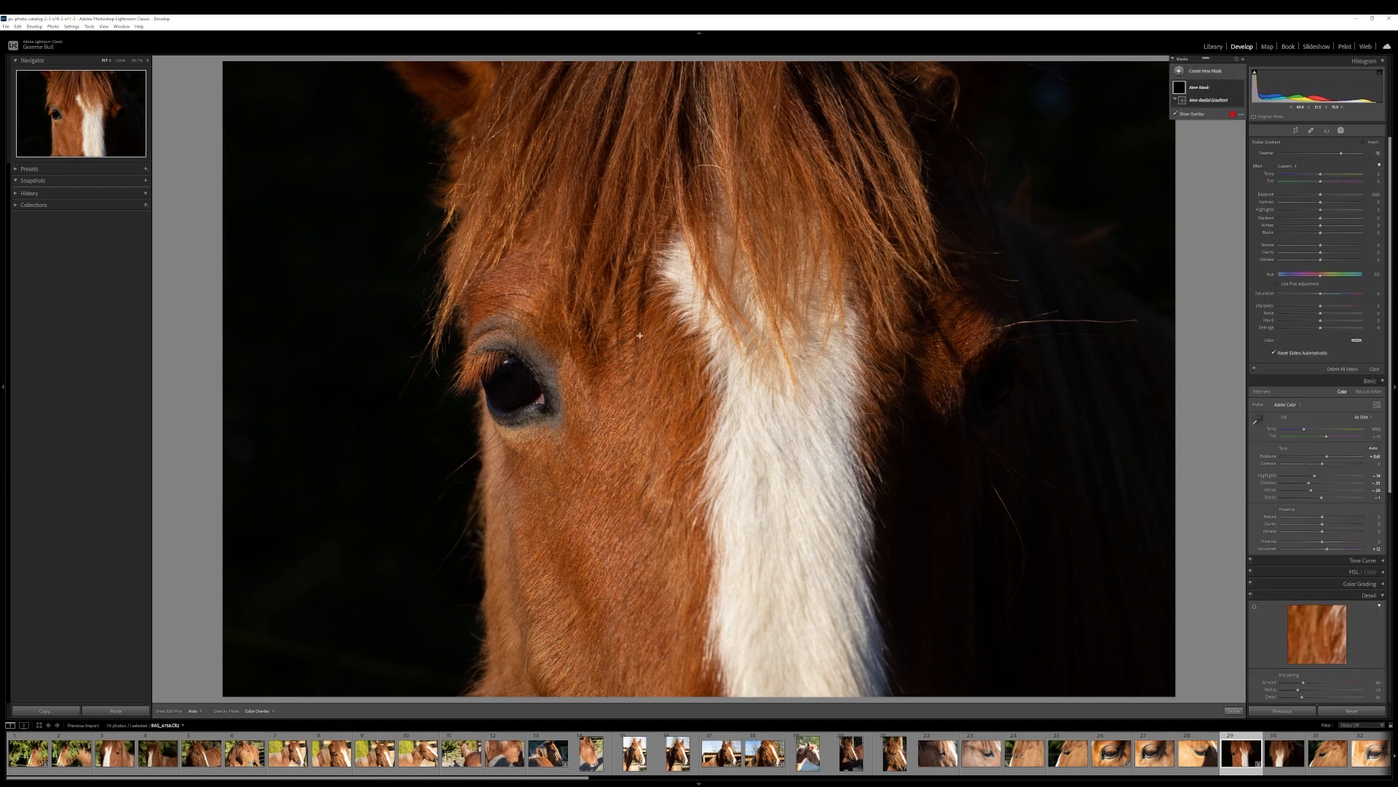
{"action": "left_click_drag", "start_coordinate": [470, 356], "coordinate": [528, 402]}
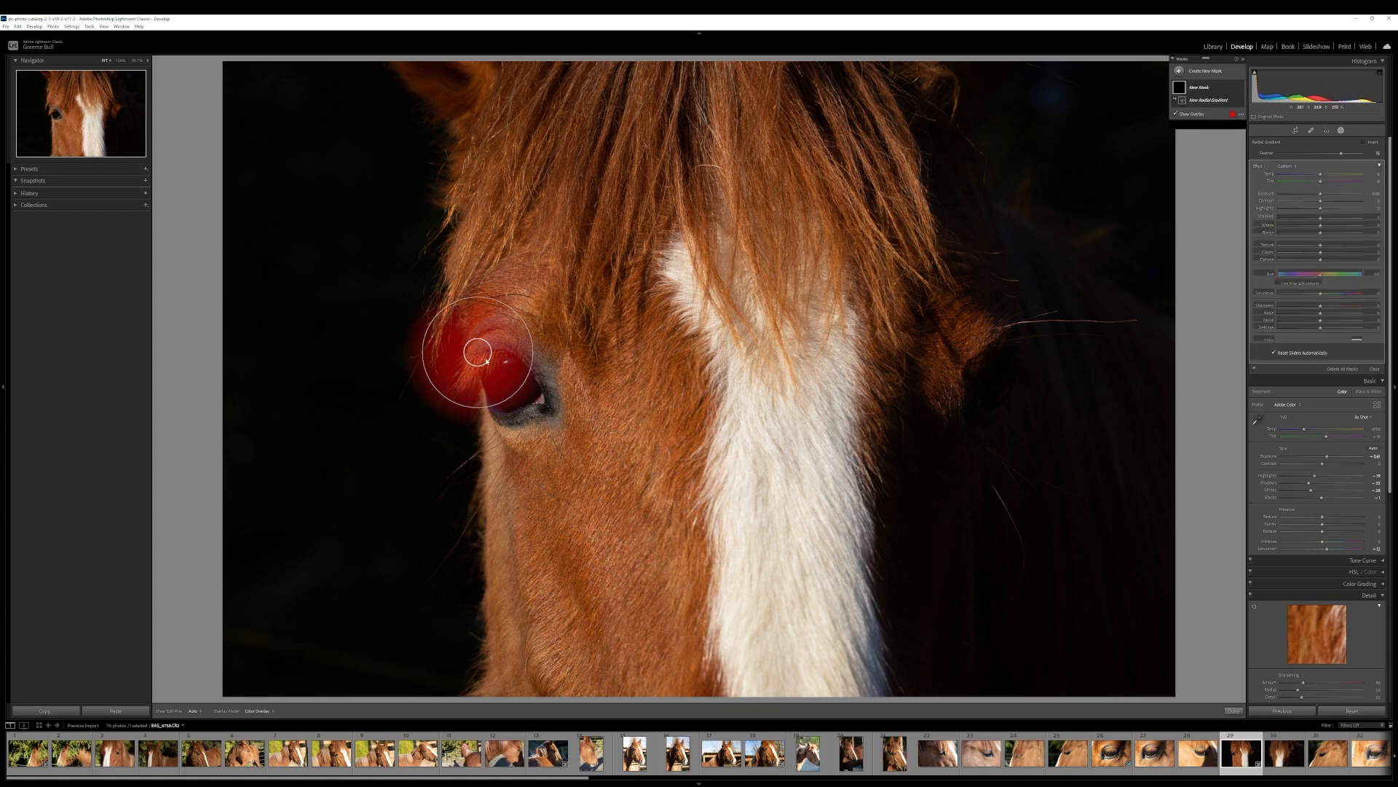
{"action": "left_click_drag", "start_coordinate": [478, 353], "coordinate": [517, 381]}
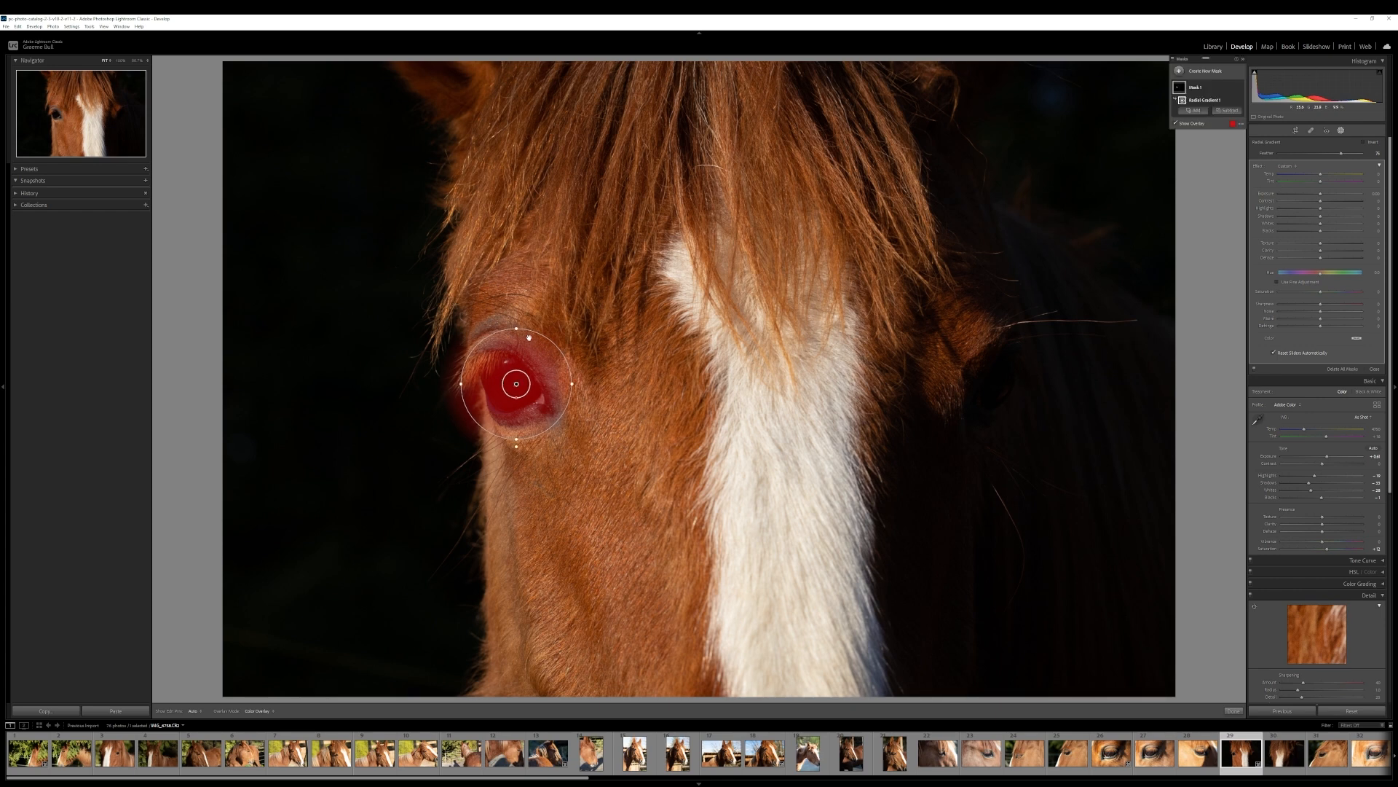
{"action": "left_click_drag", "start_coordinate": [531, 339], "coordinate": [517, 387]}
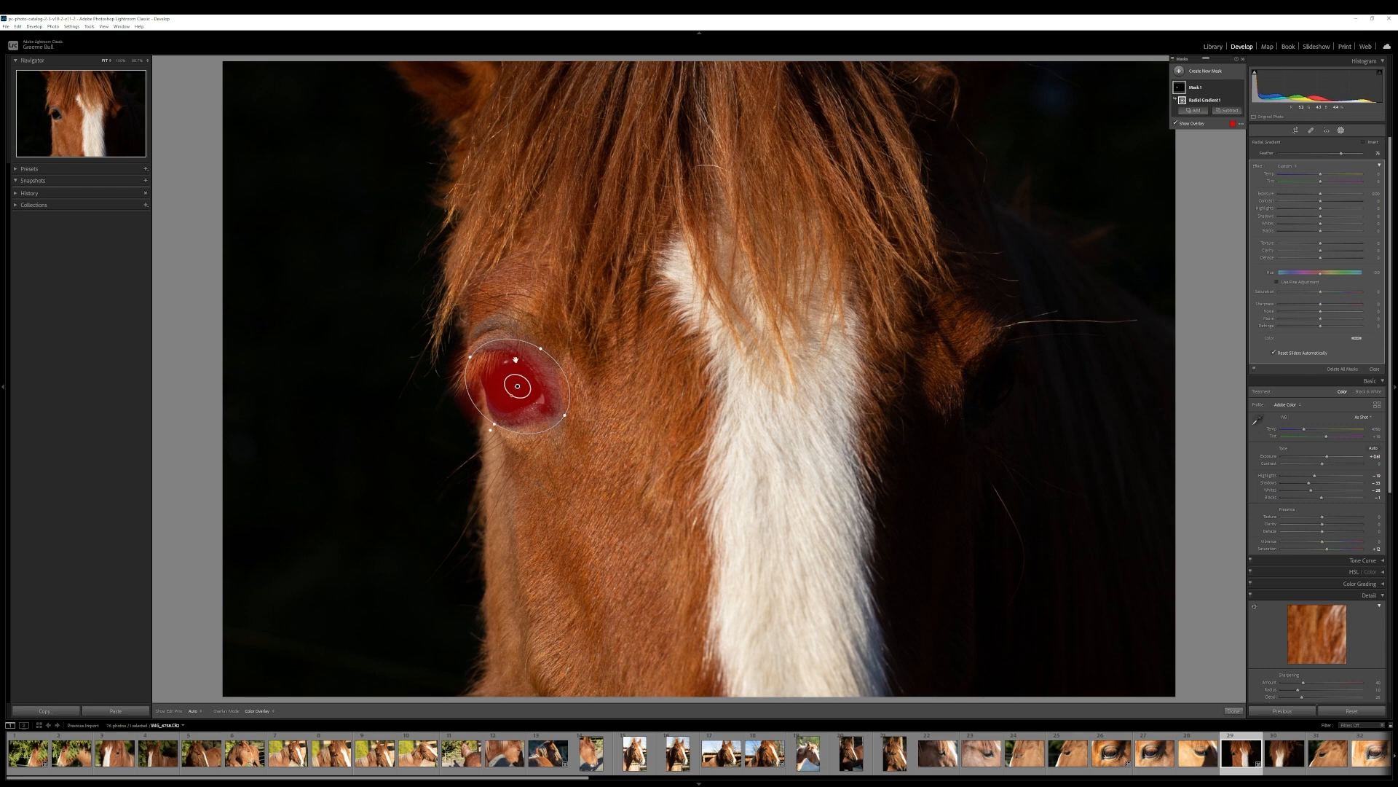
Step: Test a strong Exposure boost on the eye mask, back it off, and raise the mask's Shadows to the maximum
{"action": "left_click_drag", "start_coordinate": [1323, 195], "coordinate": [1356, 198]}
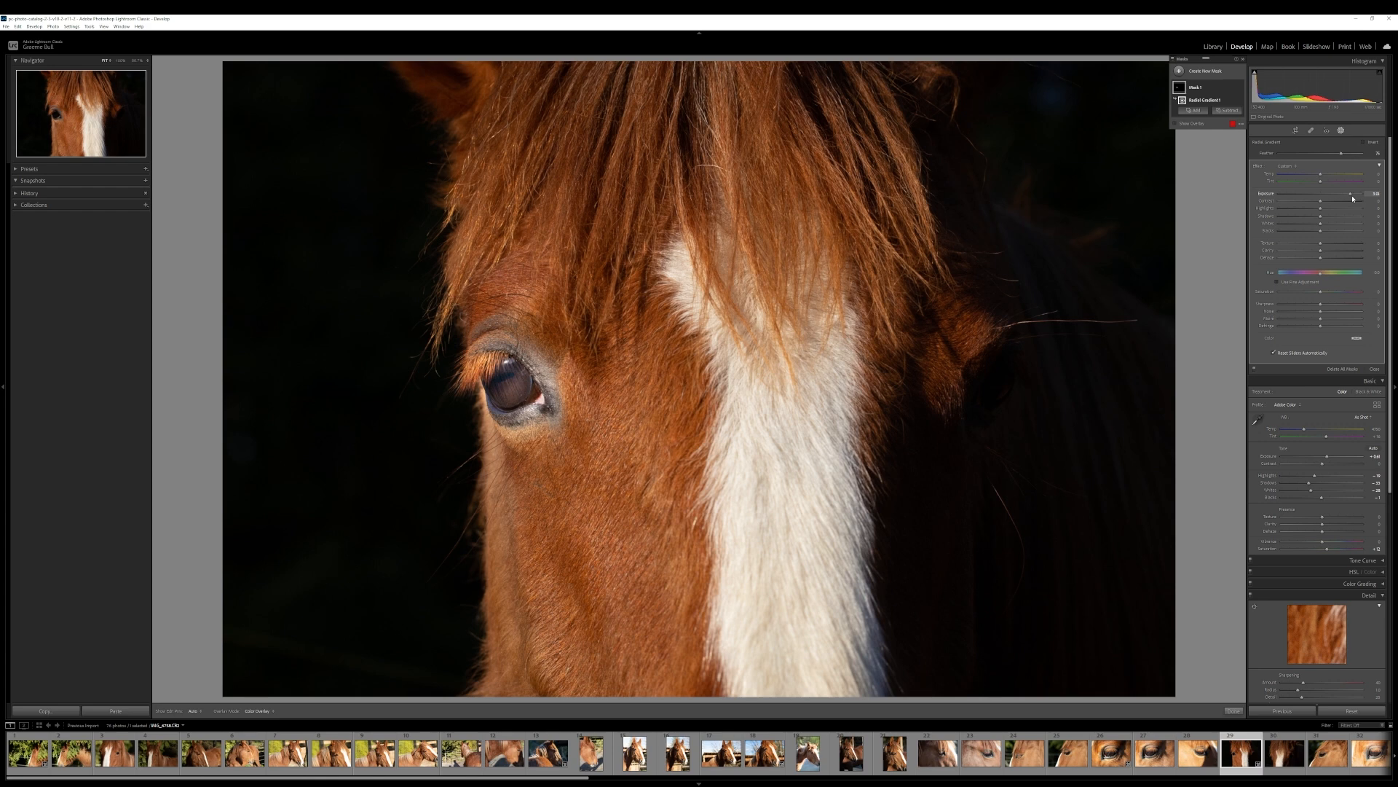
{"action": "left_click_drag", "start_coordinate": [1353, 198], "coordinate": [1324, 203]}
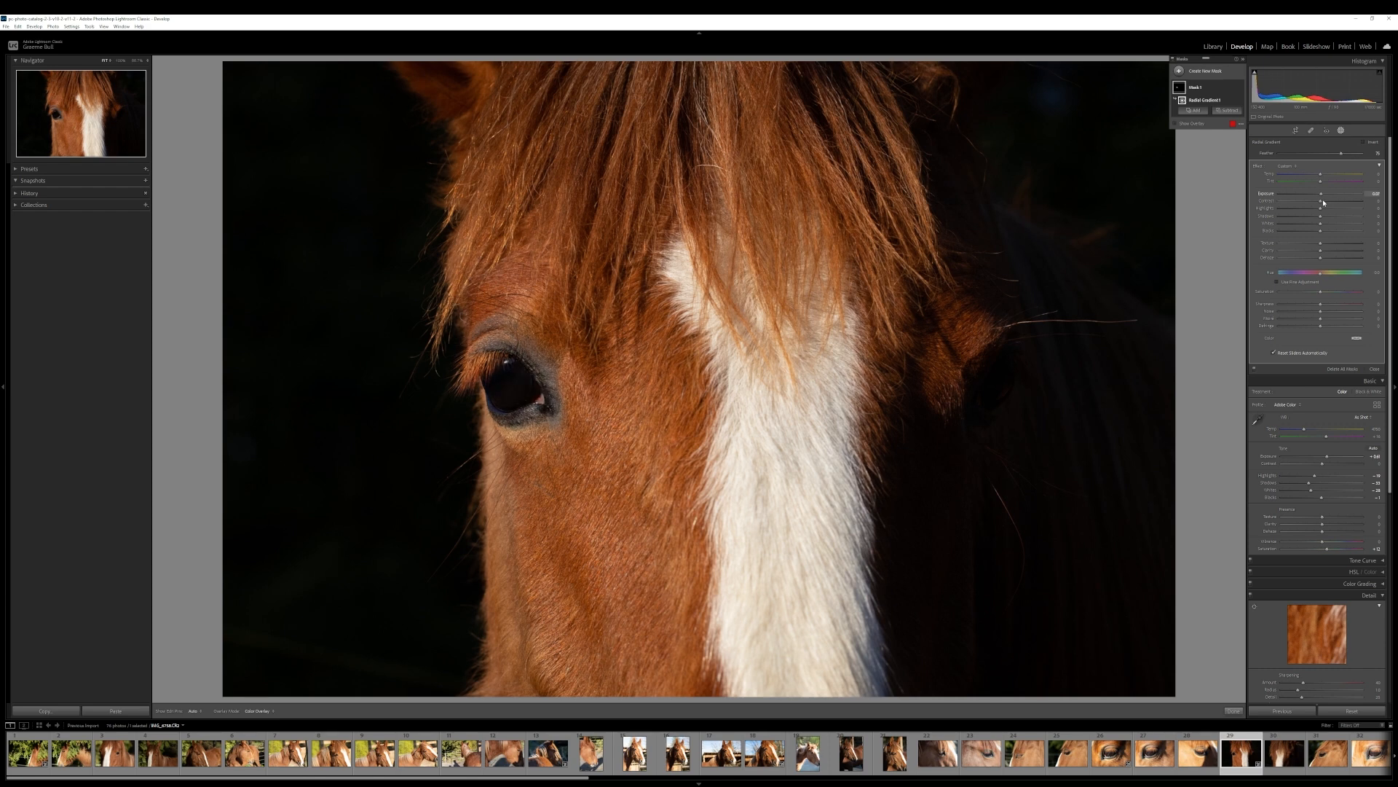
{"action": "left_click_drag", "start_coordinate": [1322, 218], "coordinate": [1359, 216]}
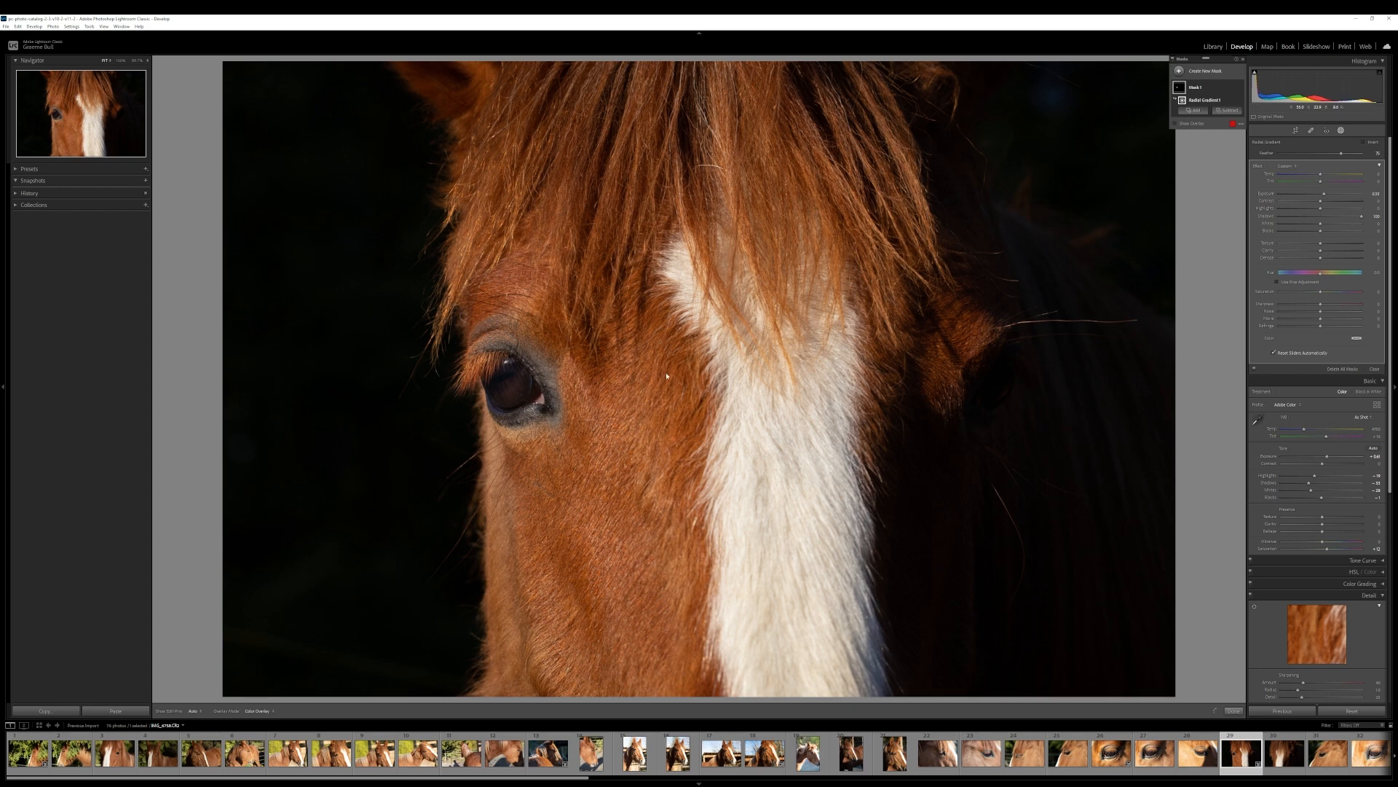
Step: Reposition and reshape the radial gradient so it fits closely around the eye
{"action": "left_click_drag", "start_coordinate": [517, 386], "coordinate": [510, 385]}
{"action": "left_click_drag", "start_coordinate": [474, 340], "coordinate": [510, 386]}
{"action": "mouse_move", "coordinate": [514, 392]}
{"action": "left_mouse_down"}
{"action": "mouse_move", "coordinate": [373, 397]}
{"action": "mouse_move", "coordinate": [338, 461]}
{"action": "mouse_move", "coordinate": [335, 568]}
{"action": "mouse_move", "coordinate": [309, 616]}
{"action": "mouse_move", "coordinate": [419, 563]}
{"action": "mouse_move", "coordinate": [305, 565]}
{"action": "mouse_move", "coordinate": [440, 491]}
{"action": "mouse_move", "coordinate": [302, 626]}
{"action": "mouse_move", "coordinate": [488, 385]}
{"action": "mouse_move", "coordinate": [513, 377]}
{"action": "mouse_move", "coordinate": [446, 383]}
{"action": "mouse_move", "coordinate": [517, 381]}
{"action": "left_mouse_up"}
Step: Test different Feather amounts on the eye mask, settle on a fairly soft edge and reduce its Exposure to a slight boost
{"action": "left_click_drag", "start_coordinate": [1341, 154], "coordinate": [1294, 159]}
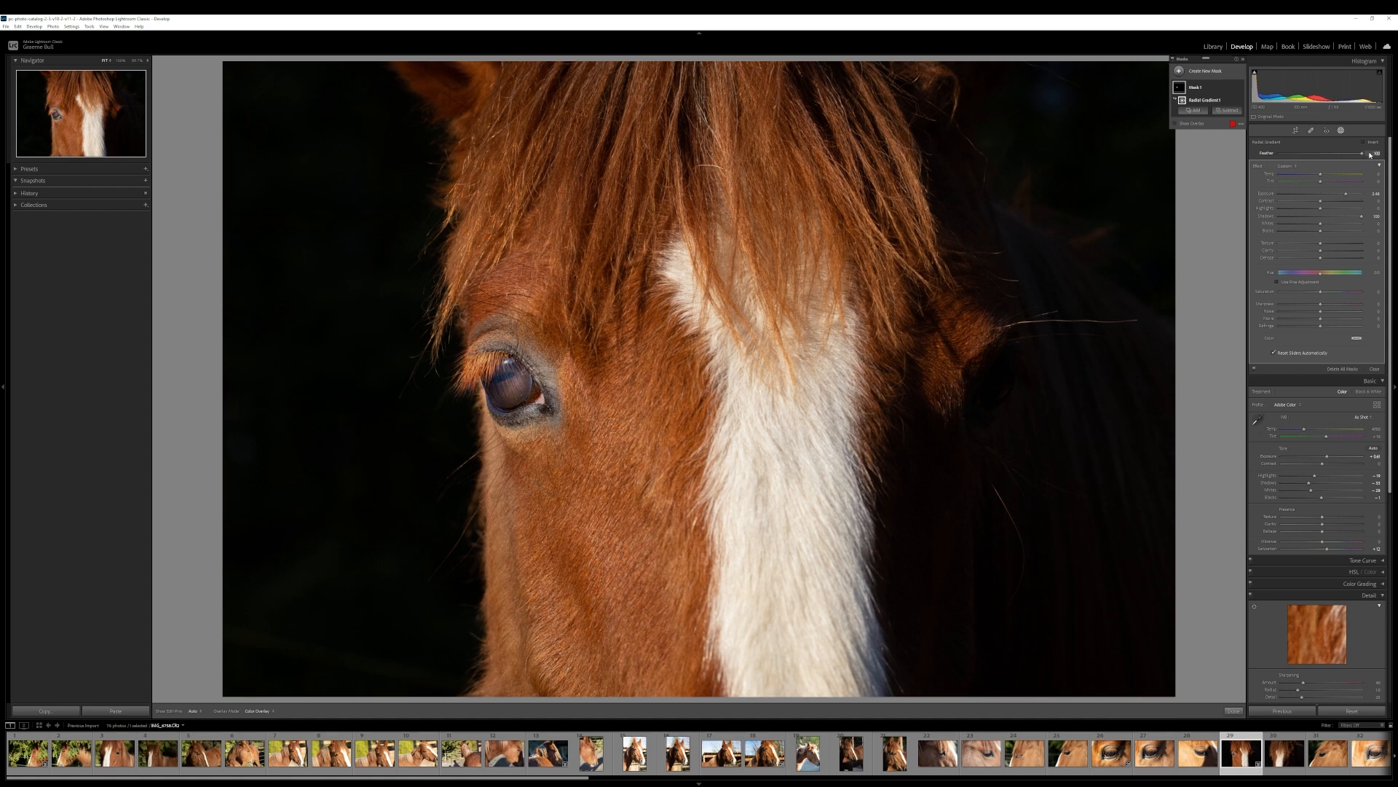
{"action": "left_click_drag", "start_coordinate": [1368, 155], "coordinate": [1345, 159]}
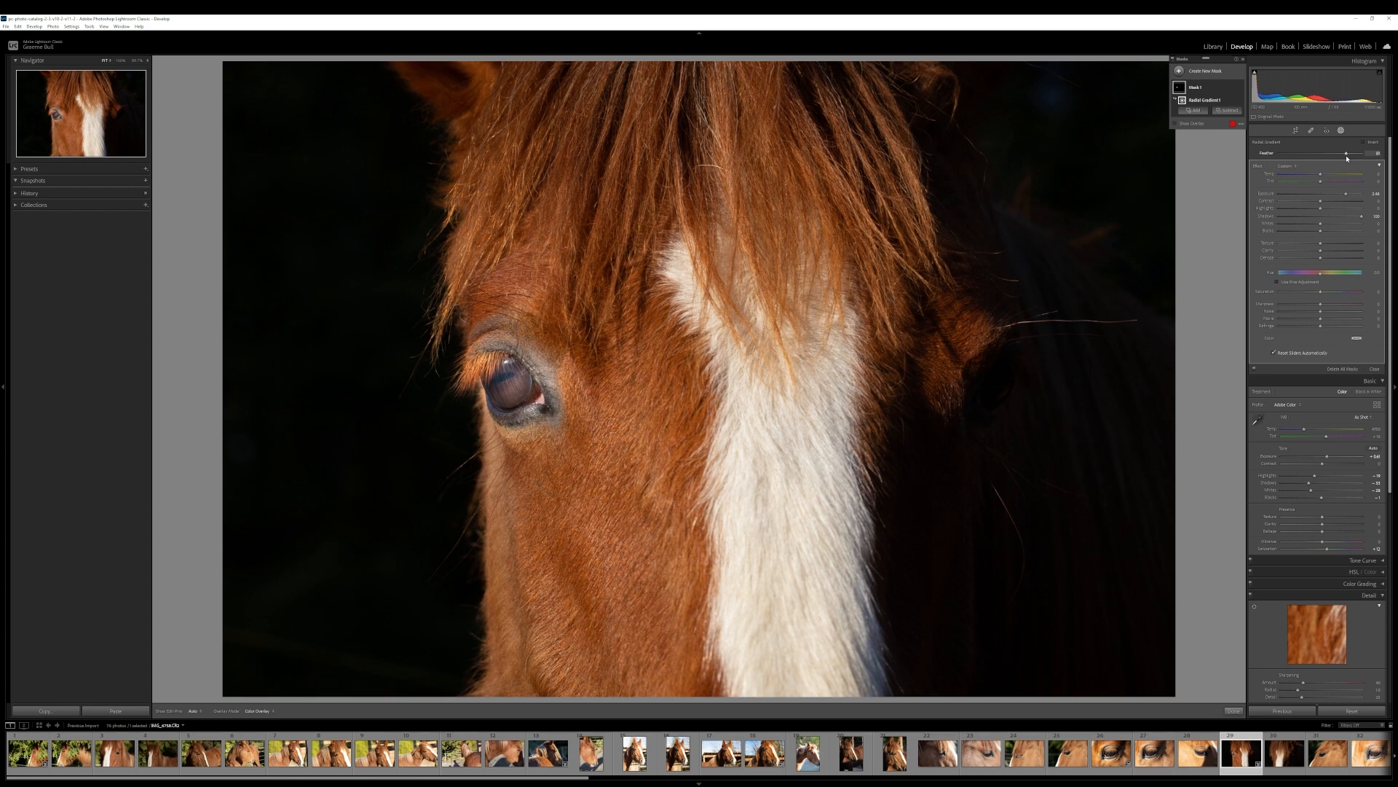
{"action": "left_click_drag", "start_coordinate": [1346, 196], "coordinate": [1335, 196]}
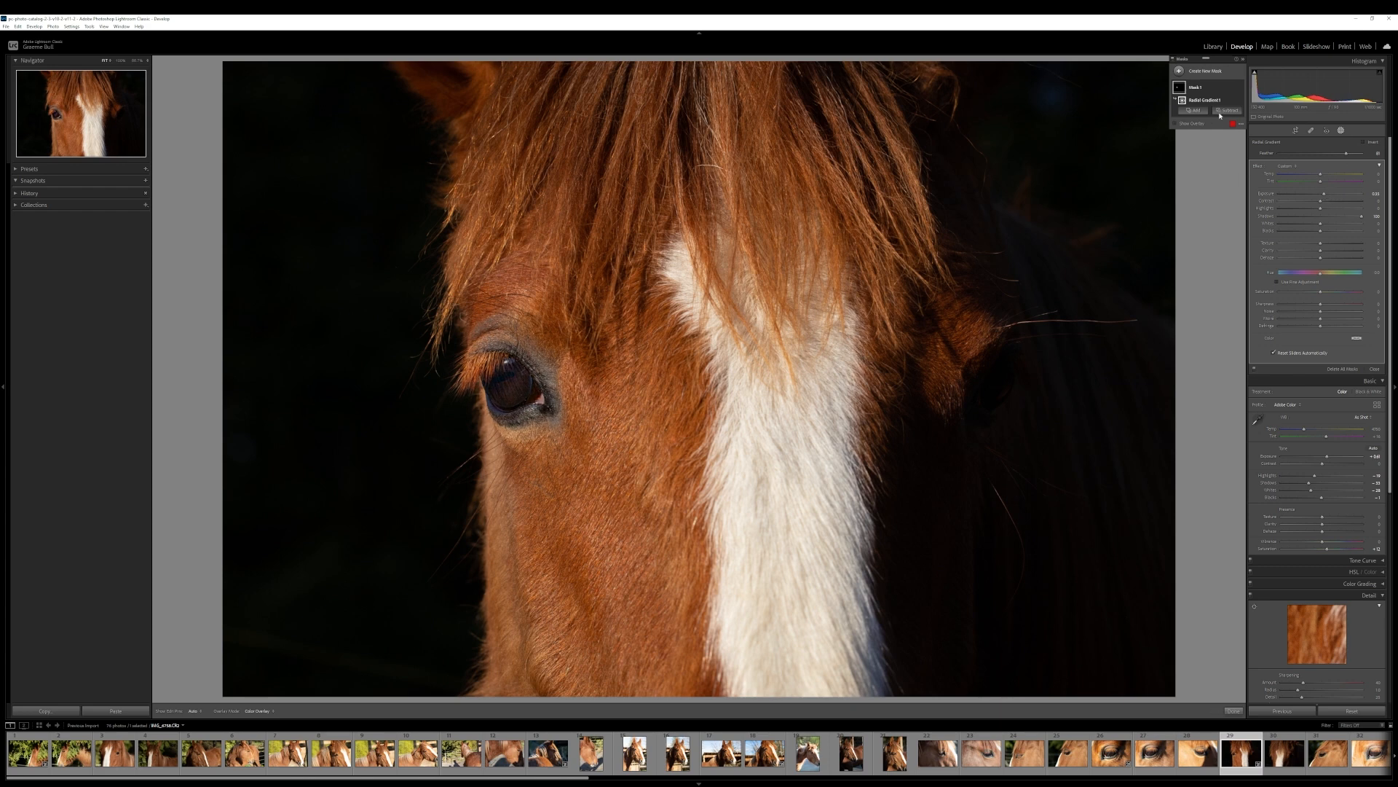
Step: Toggle the eye mask's visibility repeatedly to compare the eye with and without the adjustment
{"action": "left_click", "coordinate": [1240, 88]}
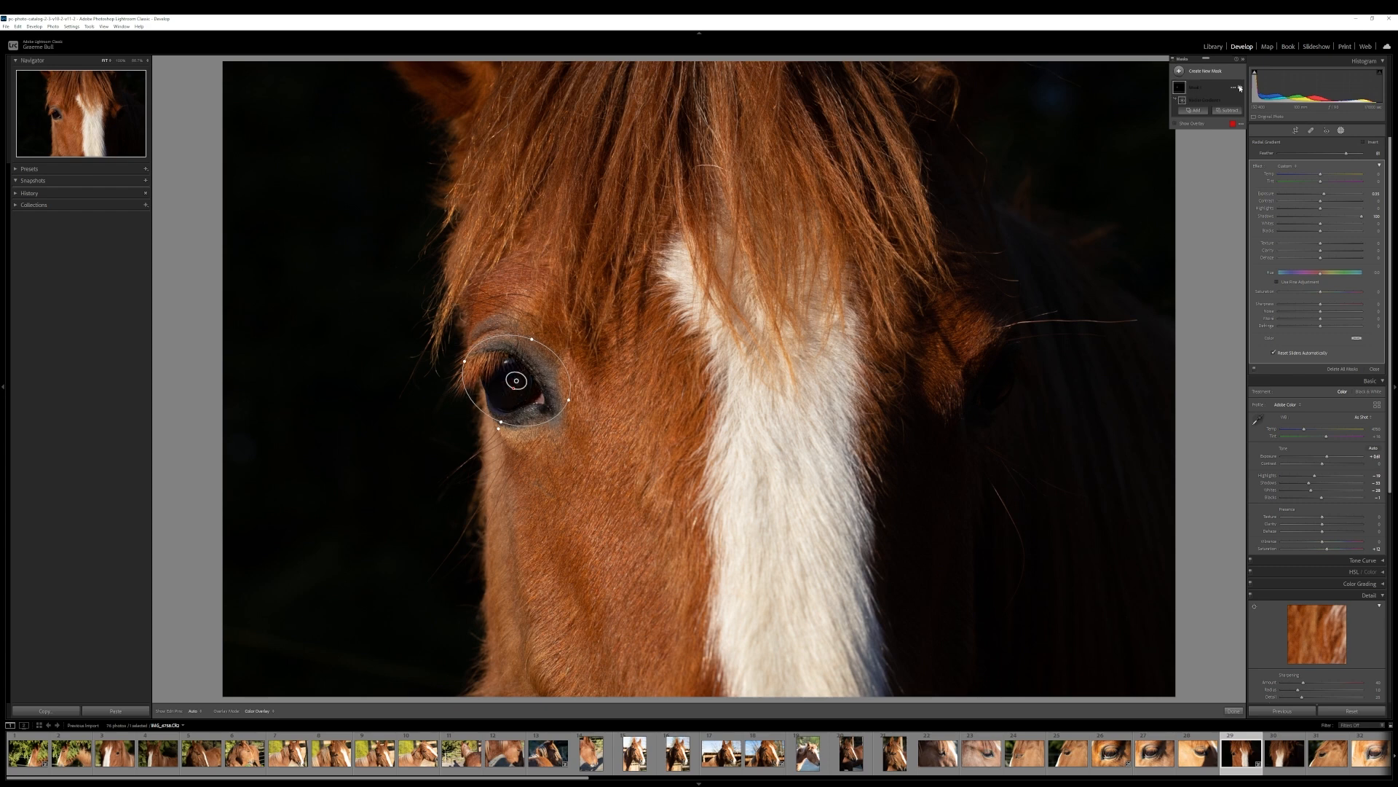
{"action": "left_click", "coordinate": [1241, 88]}
{"action": "left_click", "coordinate": [1240, 88]}
{"action": "left_click", "coordinate": [1240, 88]}
{"action": "left_click", "coordinate": [1241, 88]}
{"action": "left_click", "coordinate": [1241, 88]}
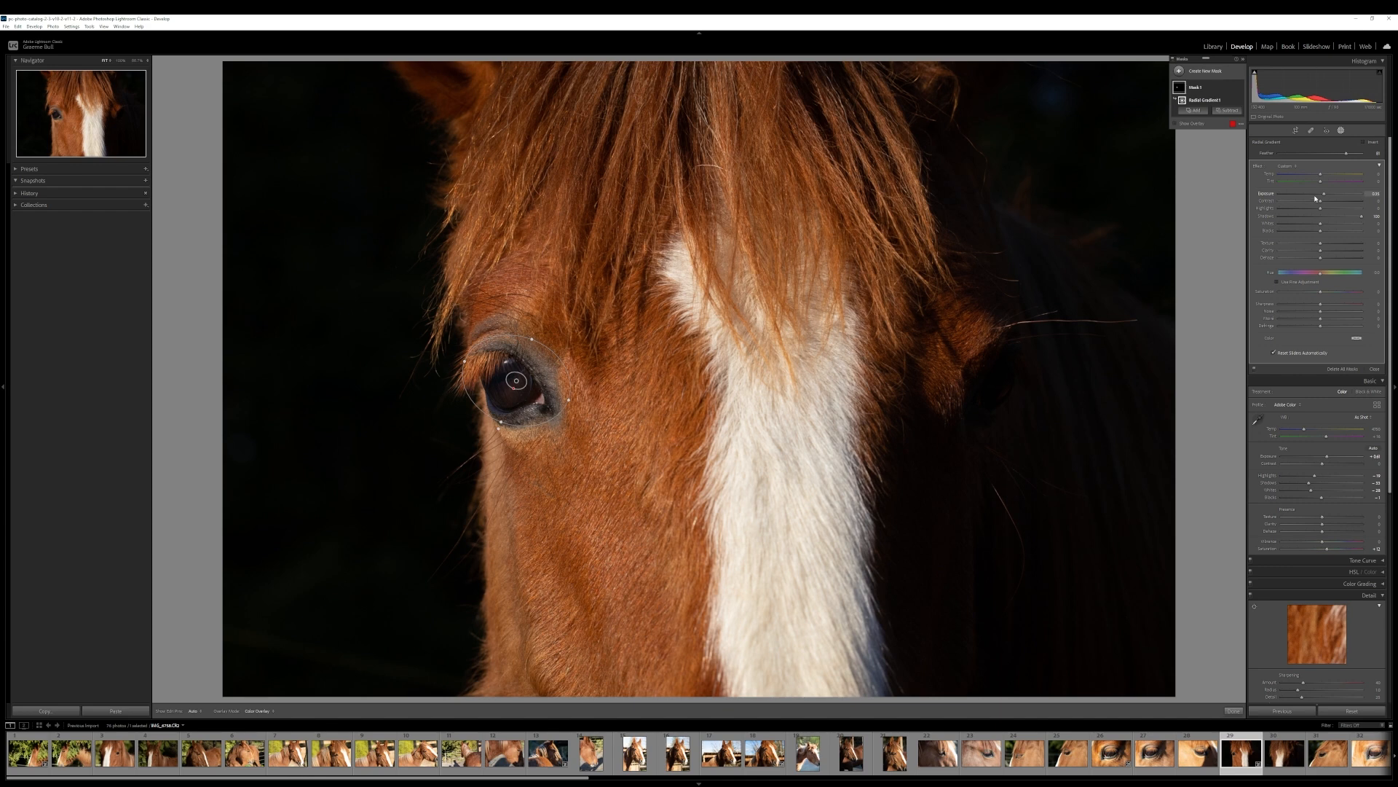
Step: Lower the eye mask's Highlights, raise its Sharpness slightly, compare the result and finish masking
{"action": "left_click_drag", "start_coordinate": [1321, 209], "coordinate": [1310, 211]}
{"action": "left_click_drag", "start_coordinate": [1306, 210], "coordinate": [1300, 210]}
{"action": "left_click_drag", "start_coordinate": [1321, 306], "coordinate": [1325, 307]}
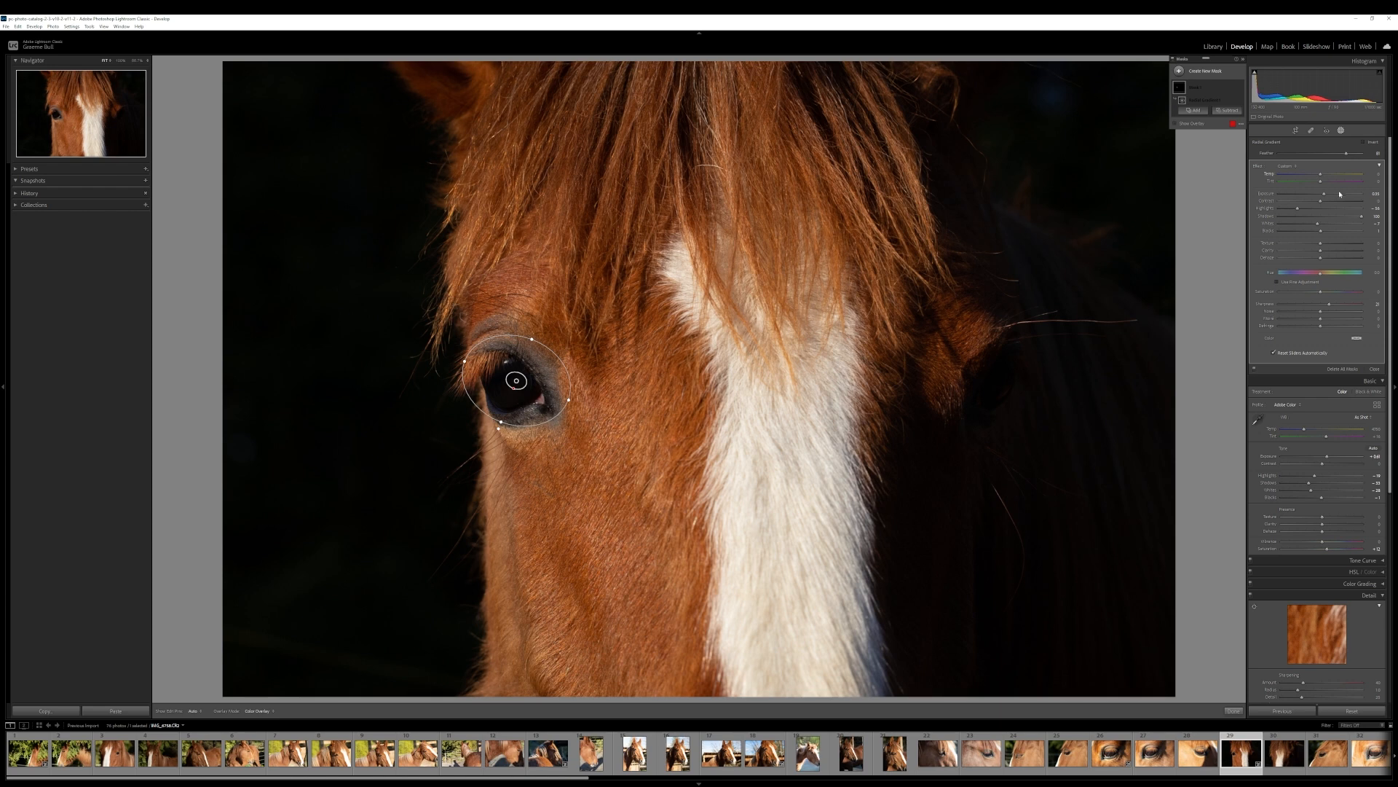
{"action": "left_click", "coordinate": [1234, 89]}
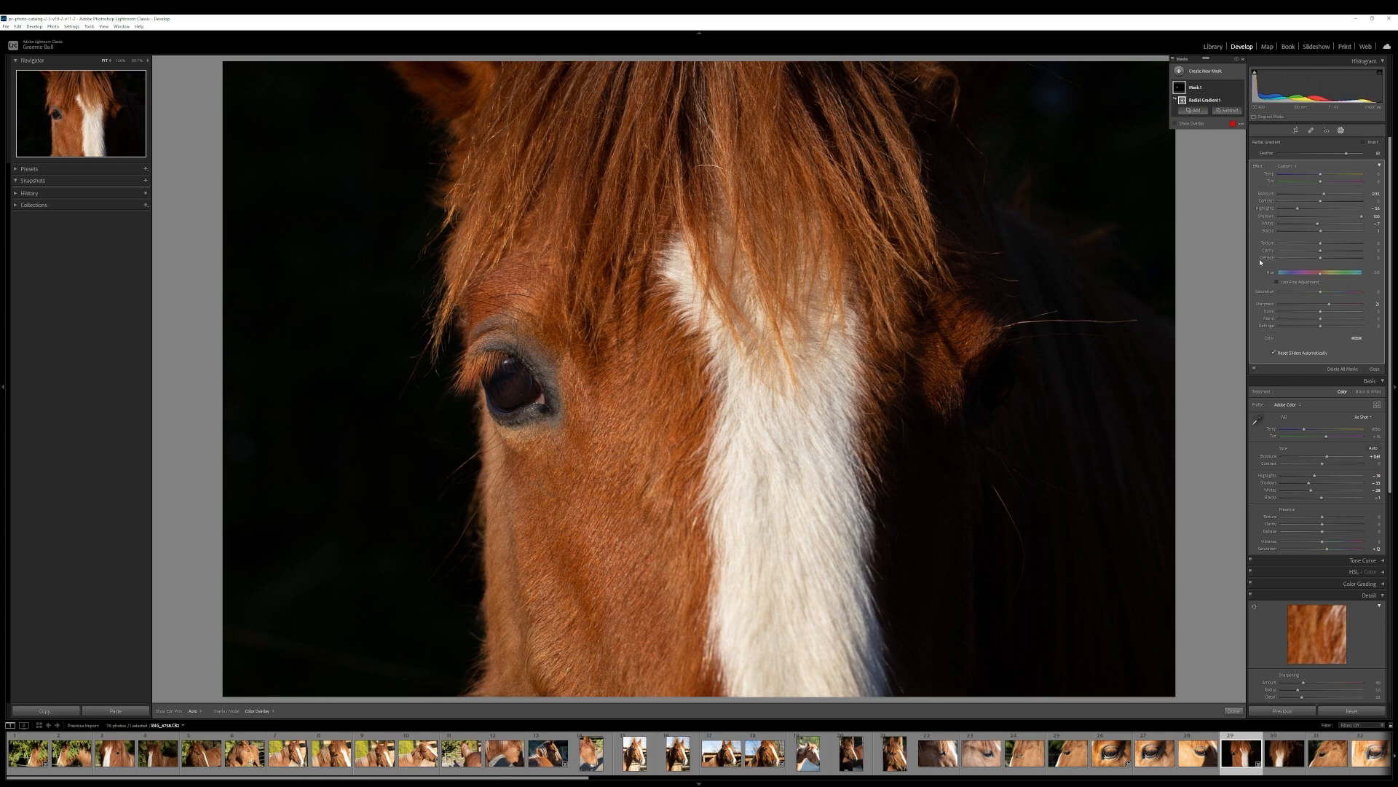
{"action": "left_click", "coordinate": [1373, 370]}
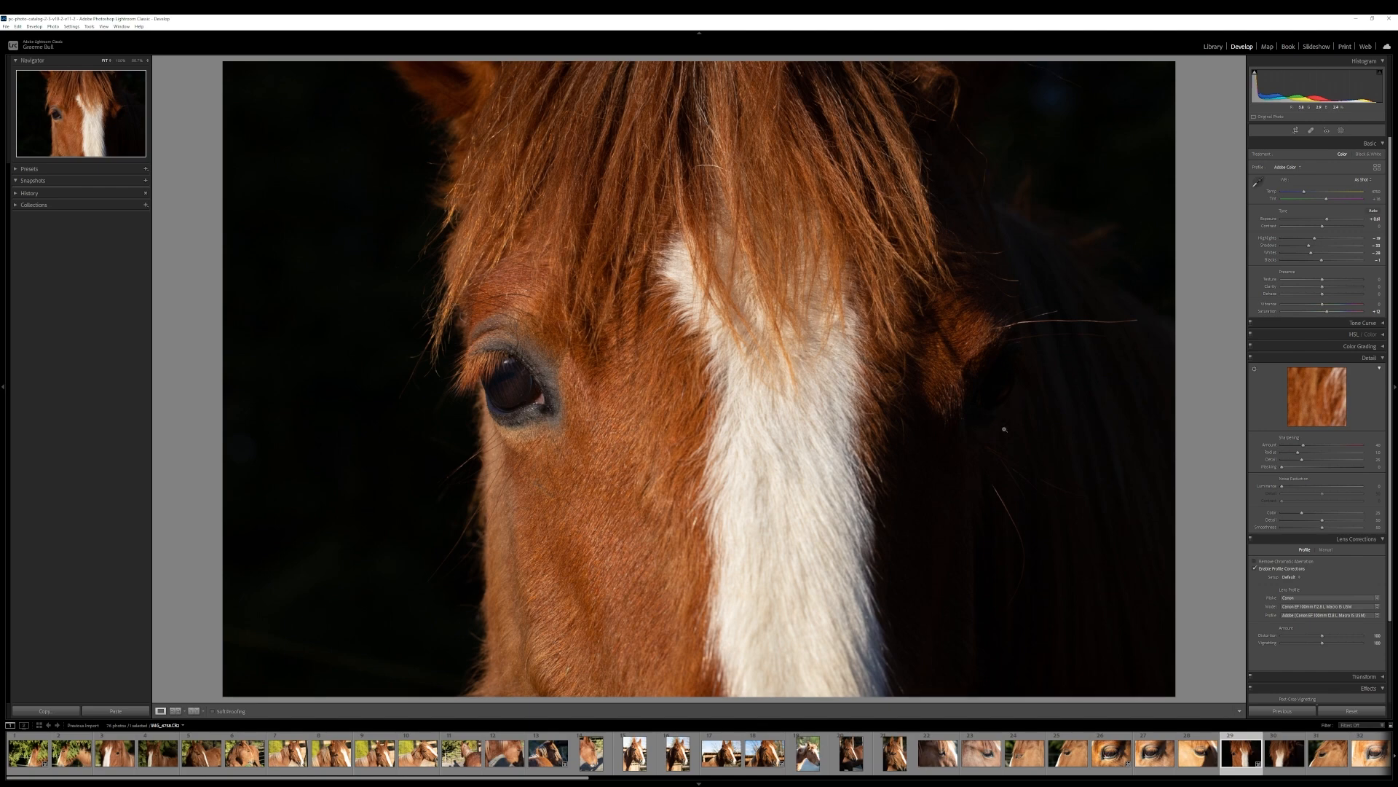
Step: Inspect the eye on the dark side of the face and lower the global Shadows slightly to hide it further
{"action": "left_click", "coordinate": [1001, 362]}
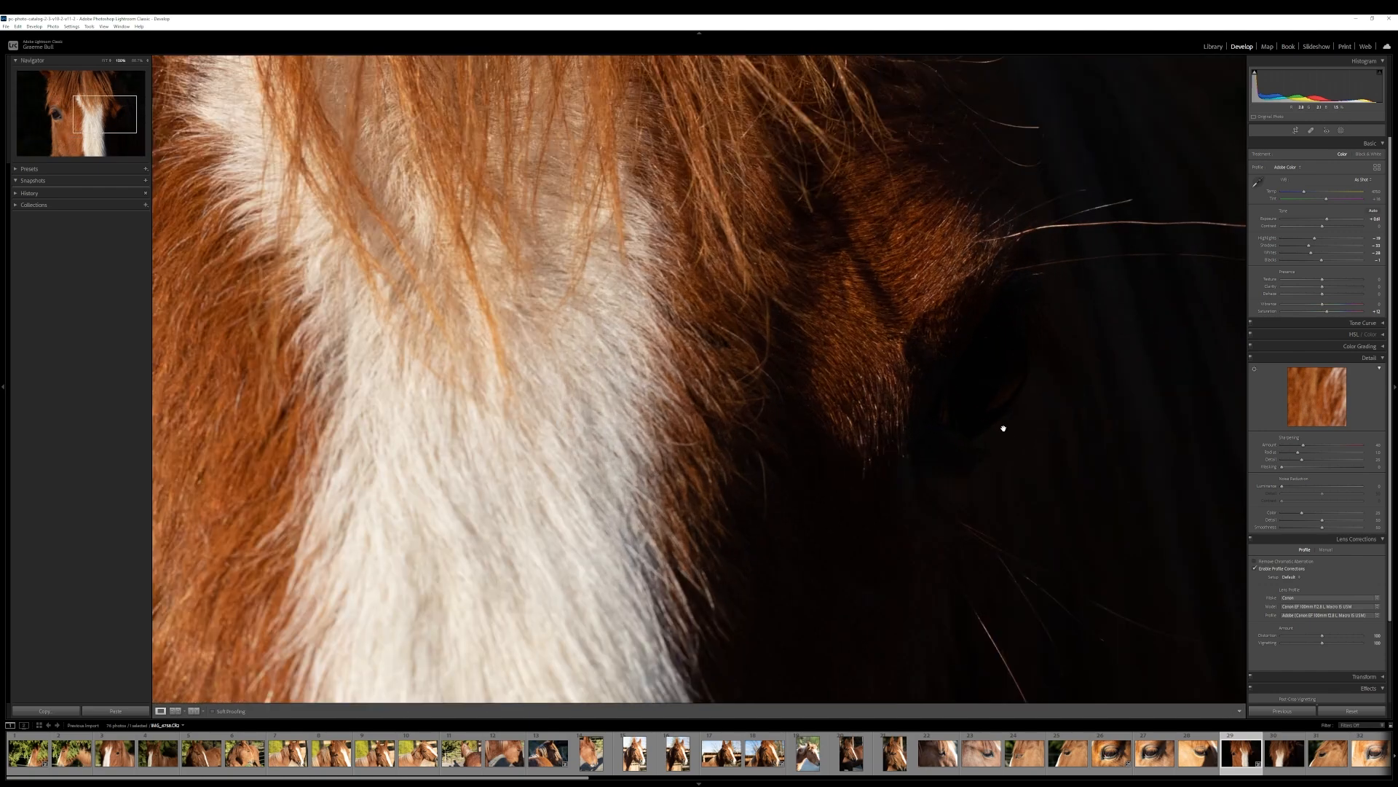
{"action": "left_click", "coordinate": [1002, 452]}
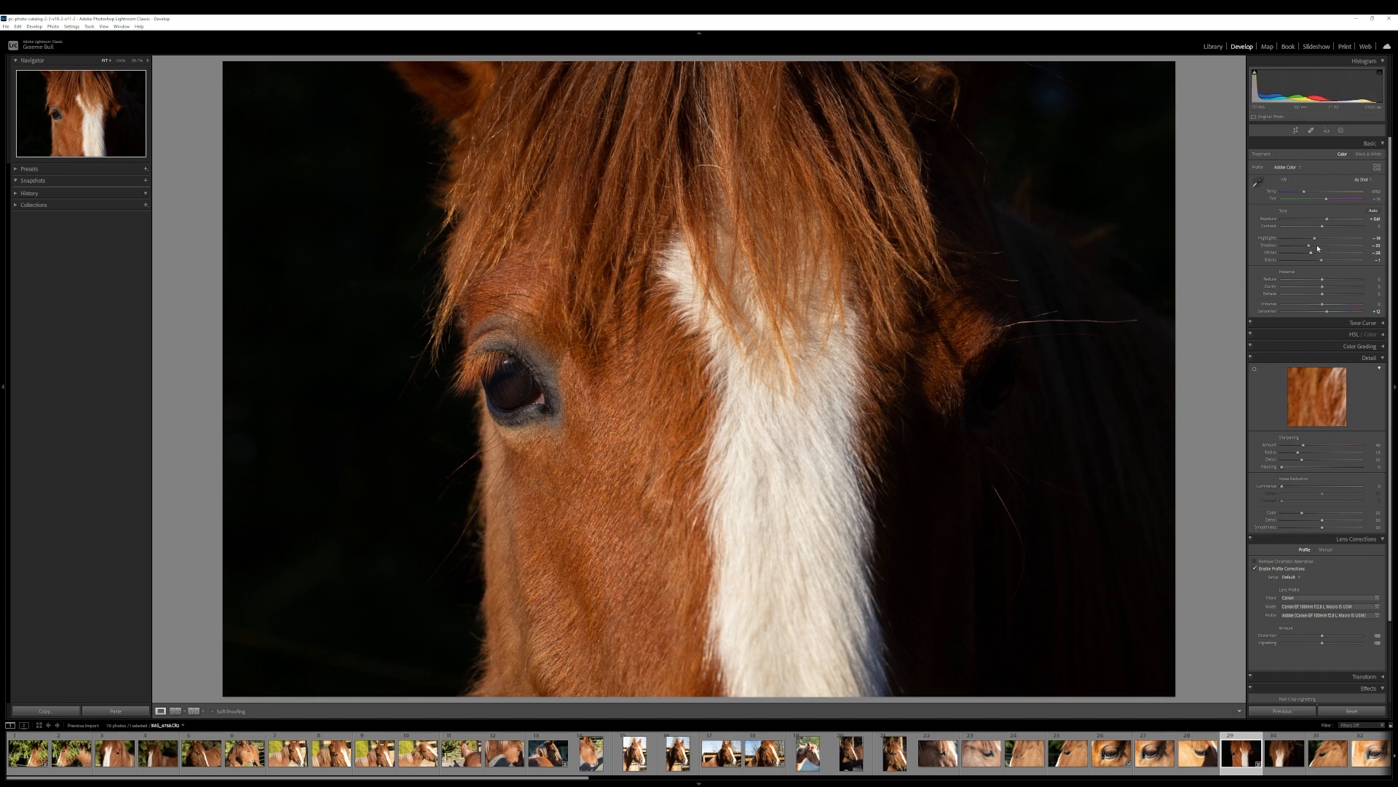
{"action": "left_click_drag", "start_coordinate": [1309, 248], "coordinate": [1302, 248]}
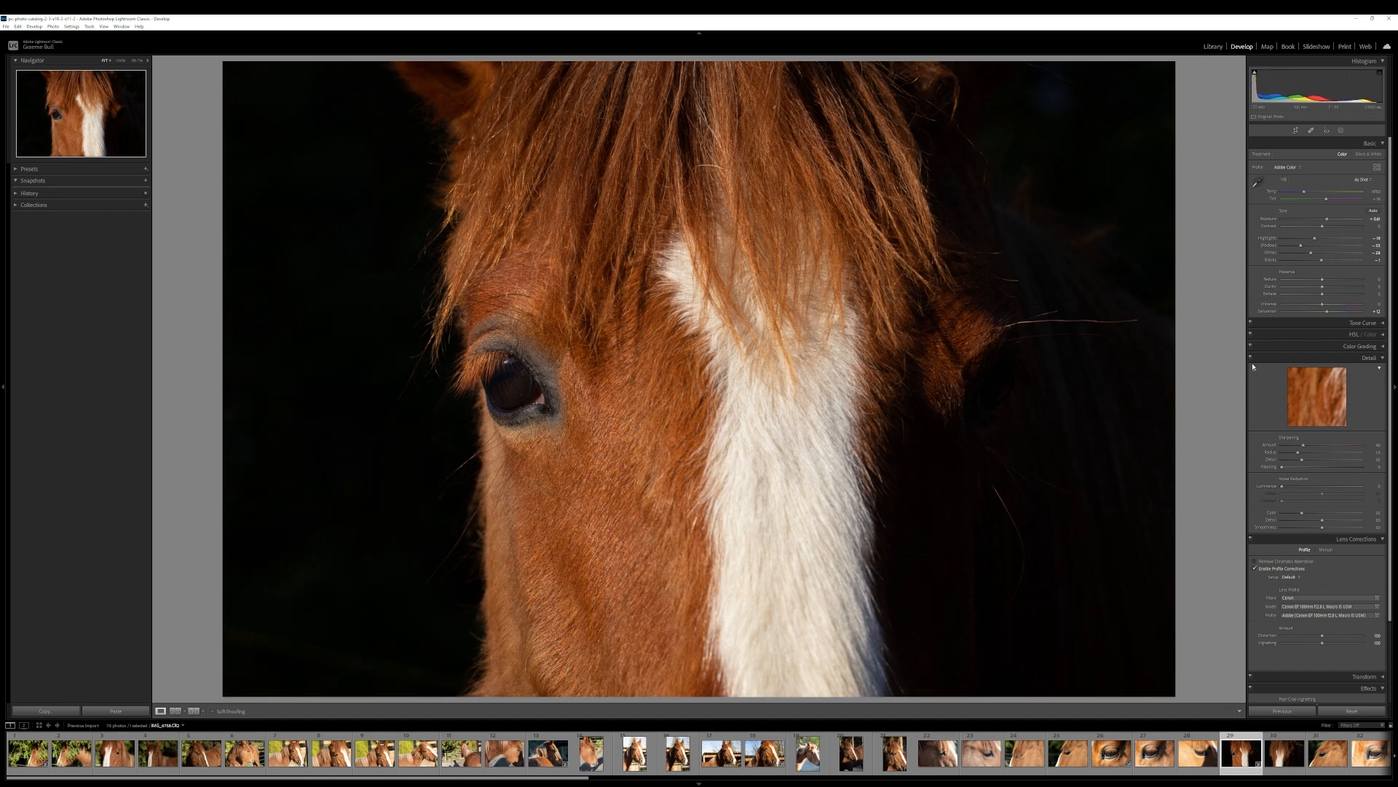